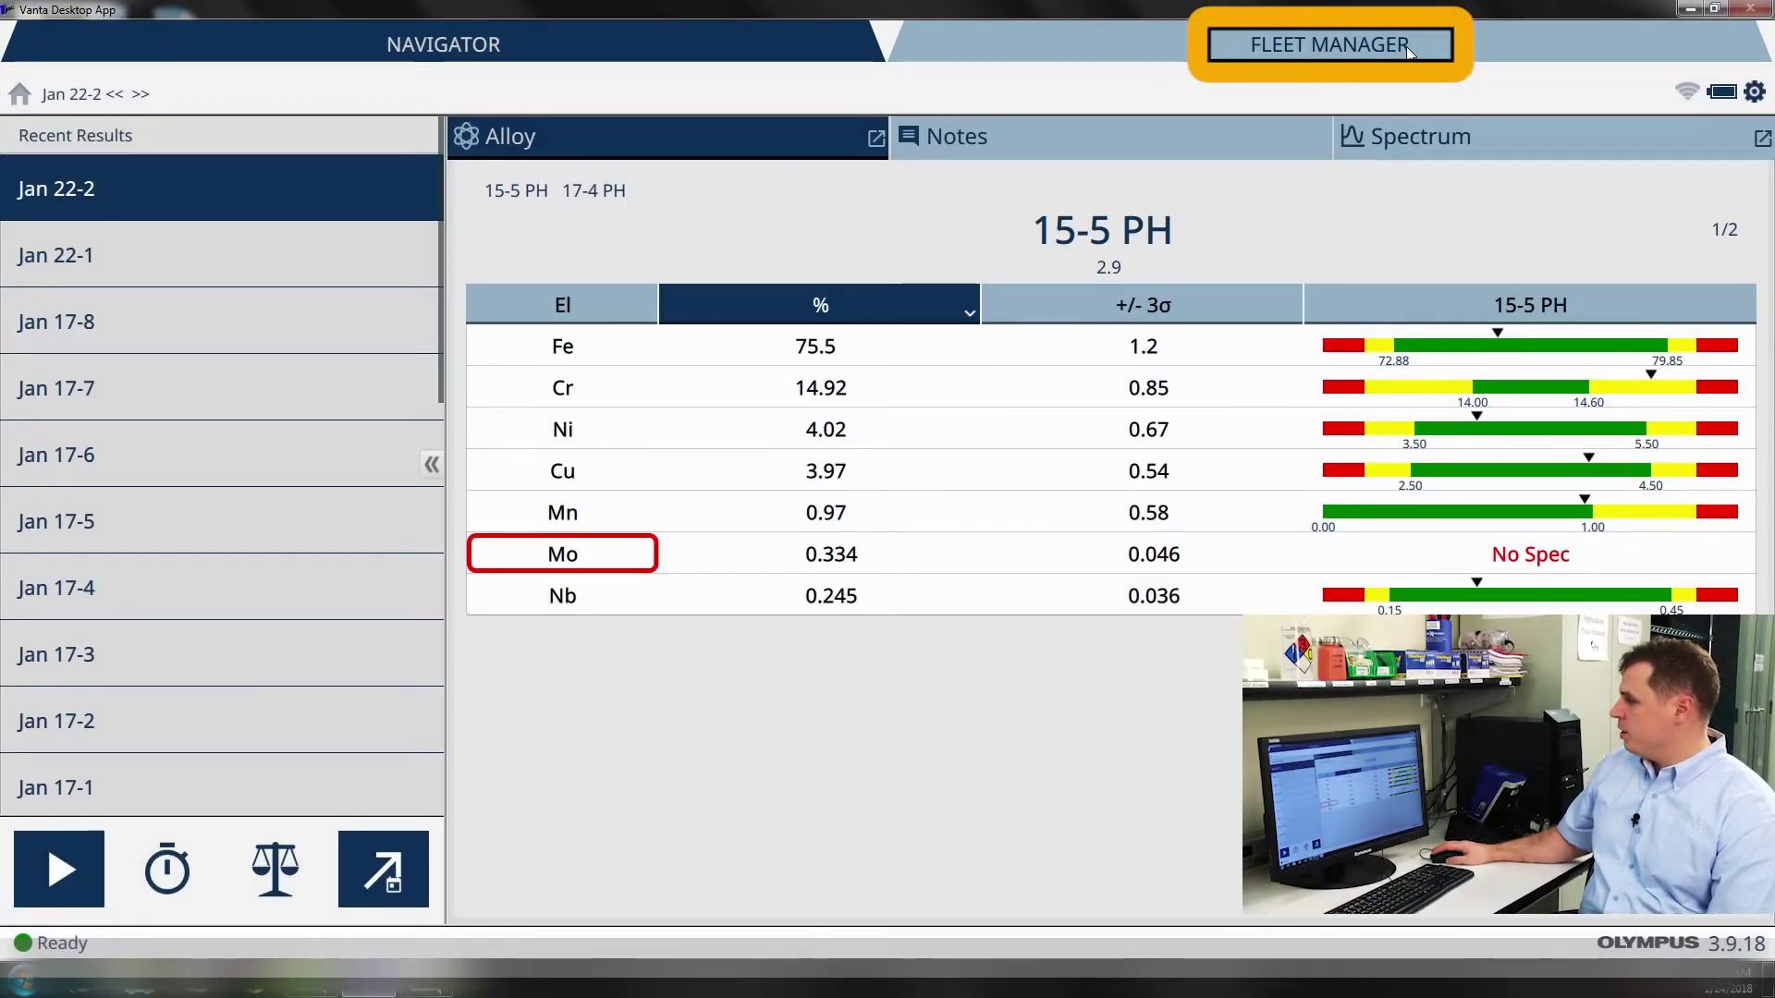
Step: In Fleet Manager, edit the test profile as user Example and show its Templates
{"action": "left_click", "coordinate": [1408, 52]}
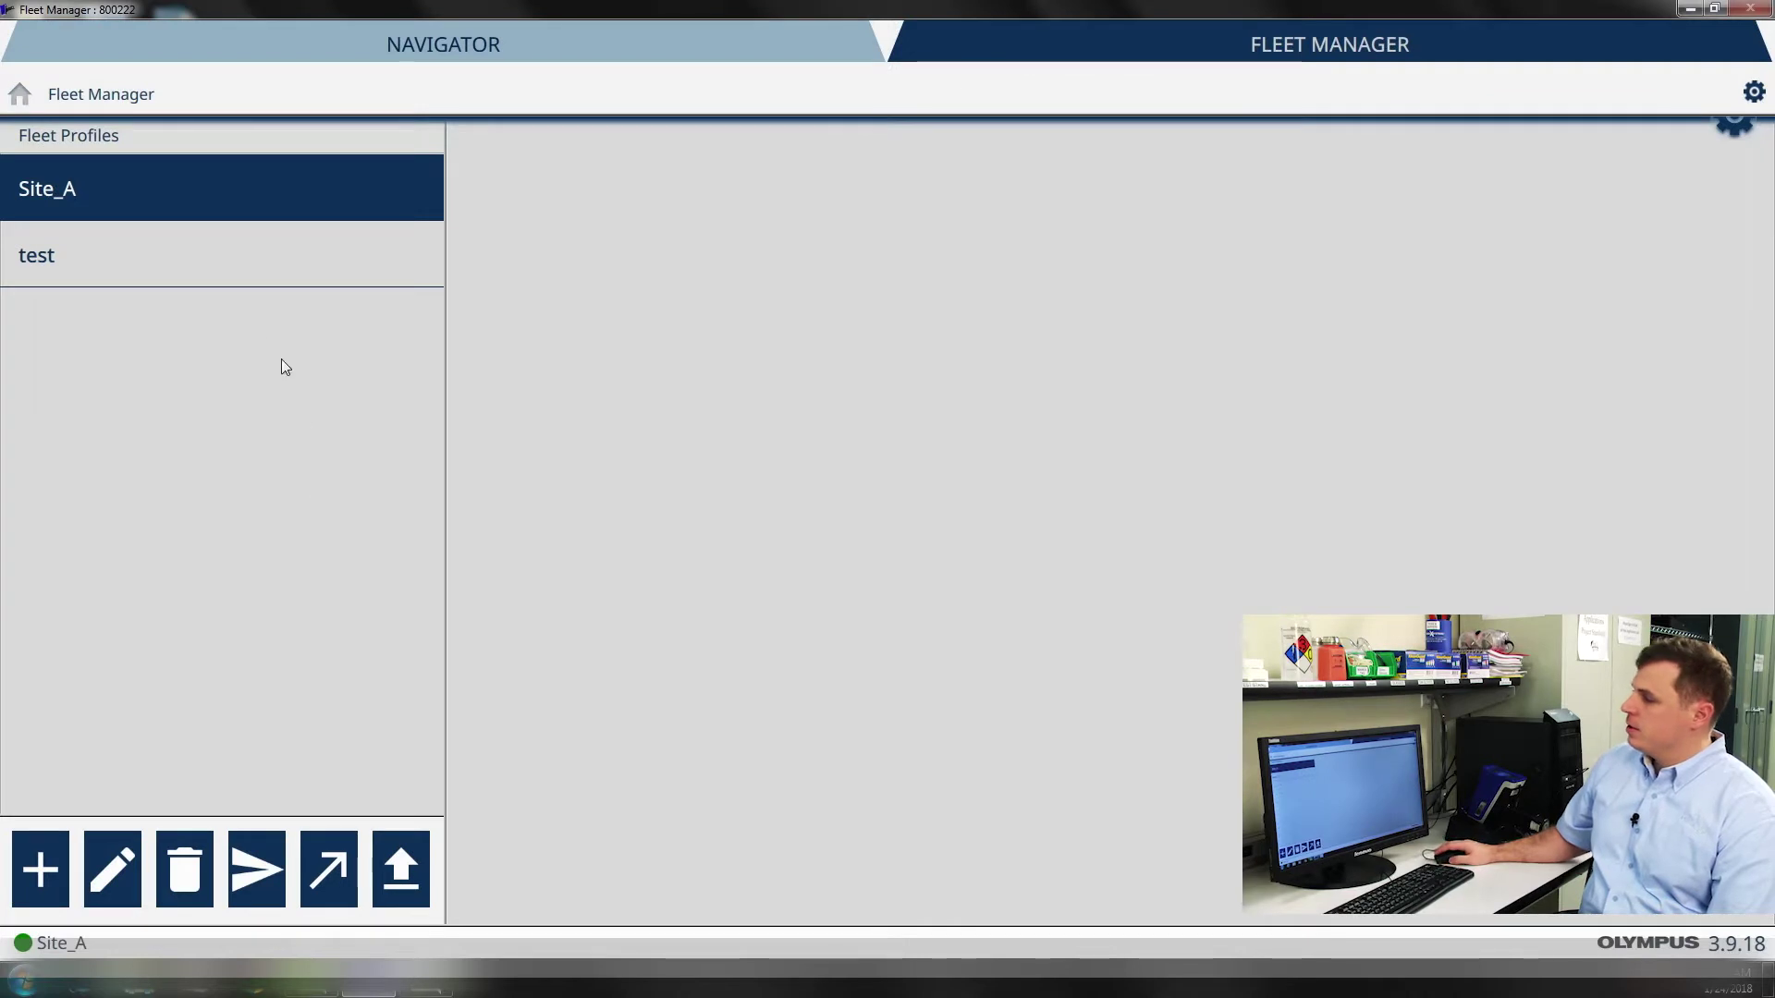
{"action": "left_click", "coordinate": [163, 258]}
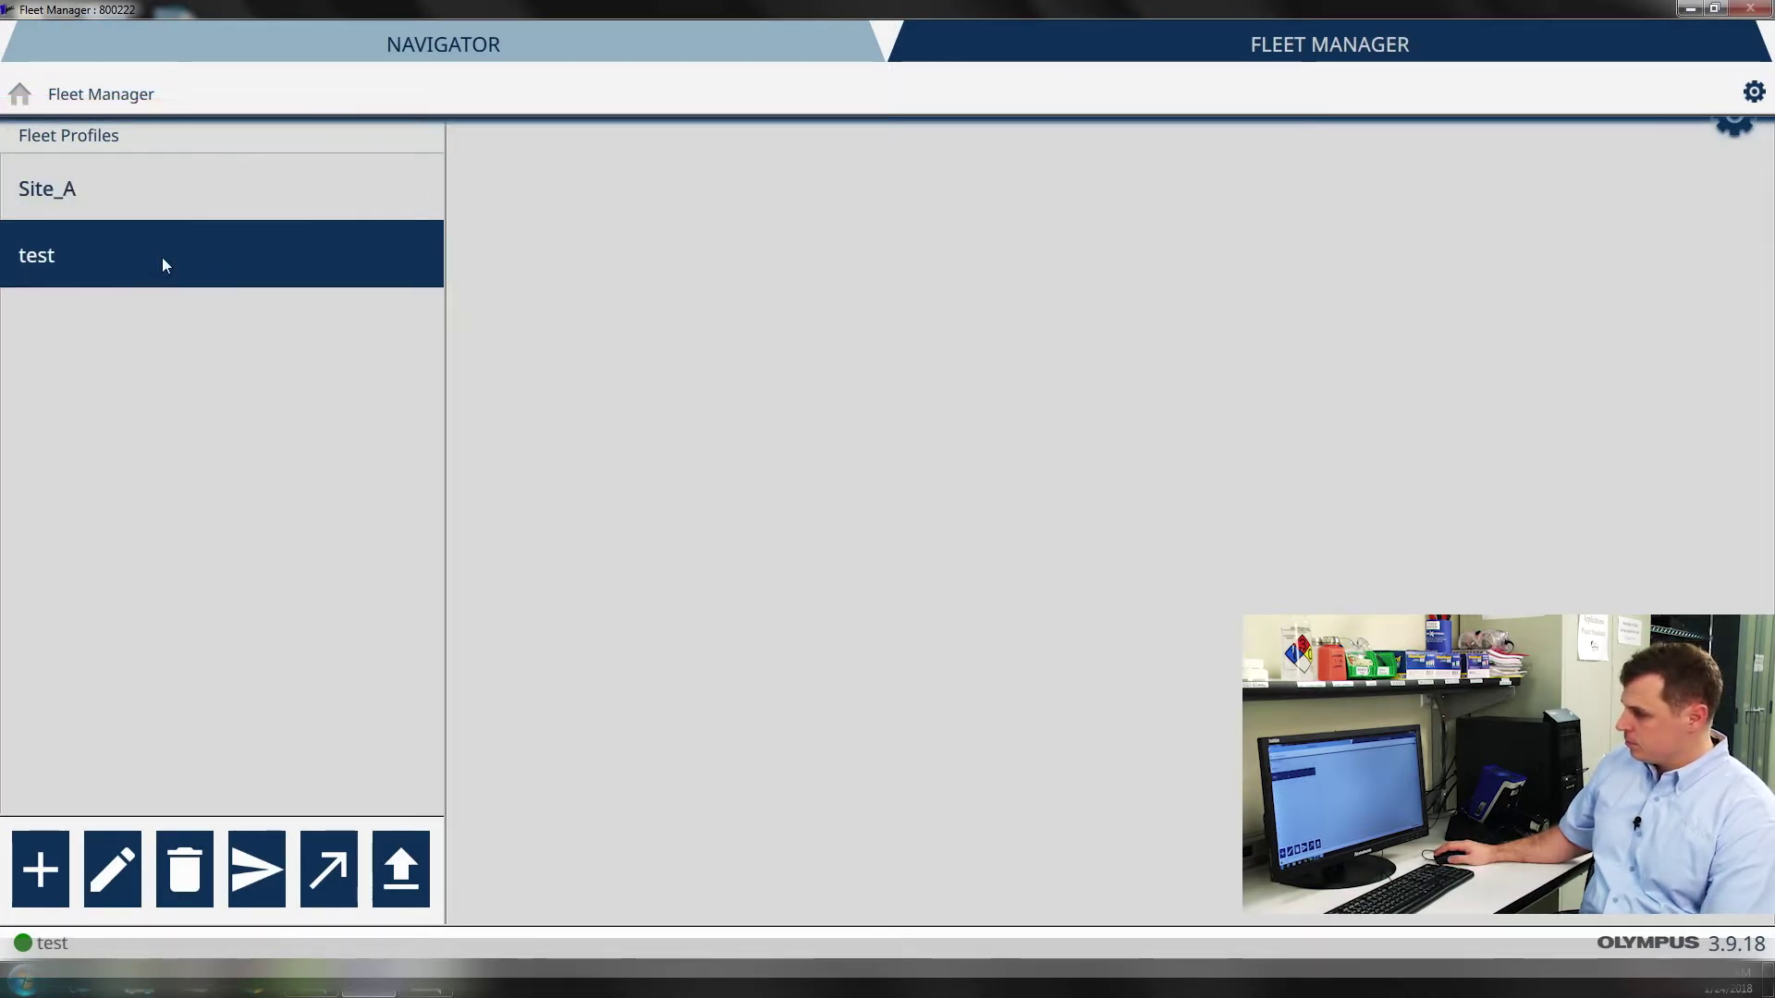
{"action": "left_click", "coordinate": [119, 873]}
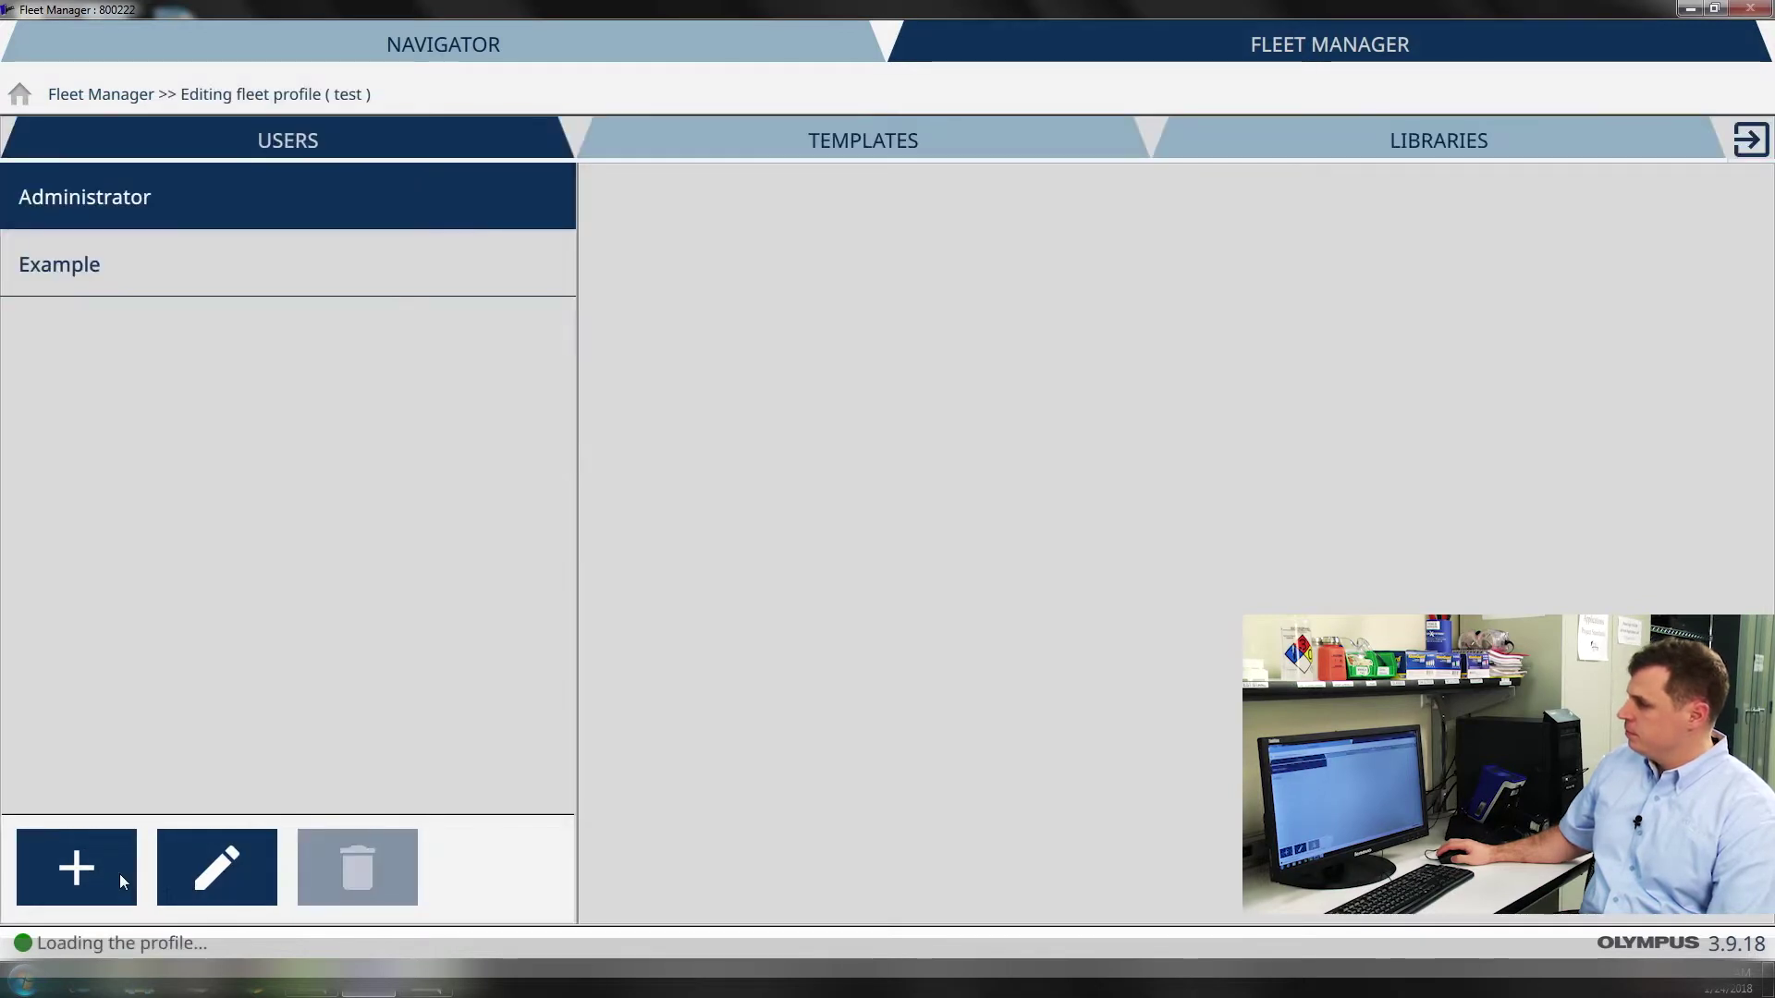
{"action": "left_click", "coordinate": [118, 275]}
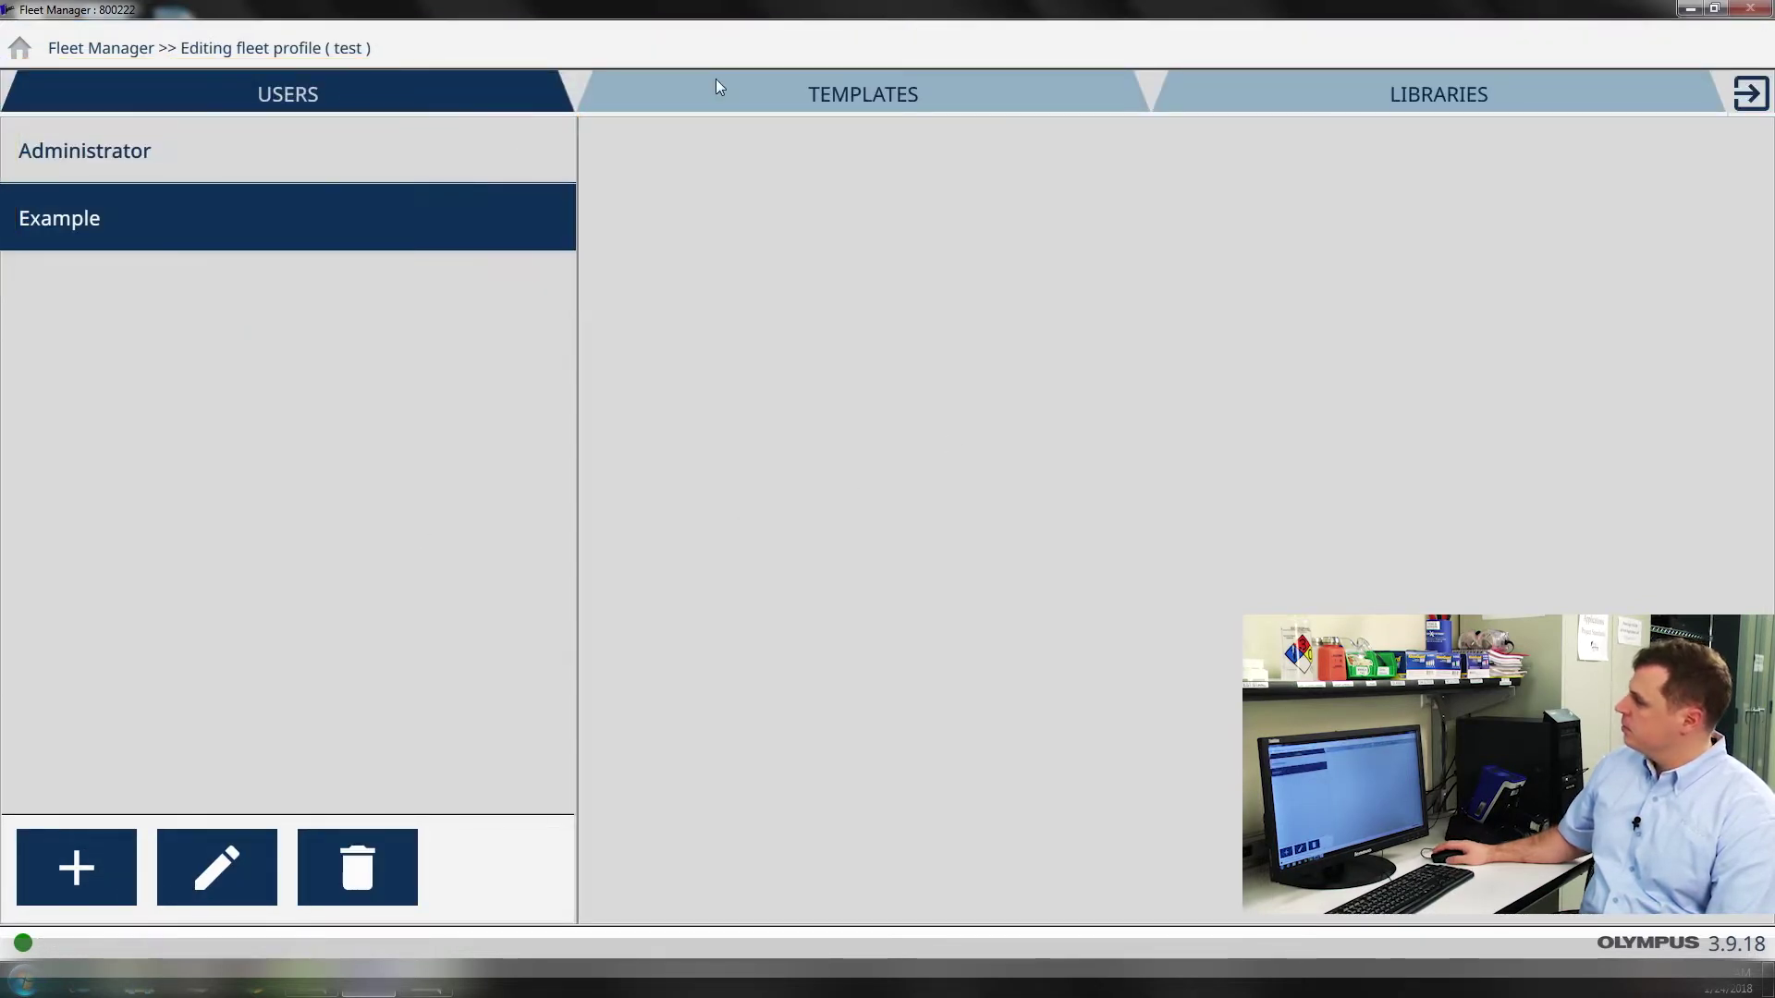
{"action": "left_click", "coordinate": [910, 105]}
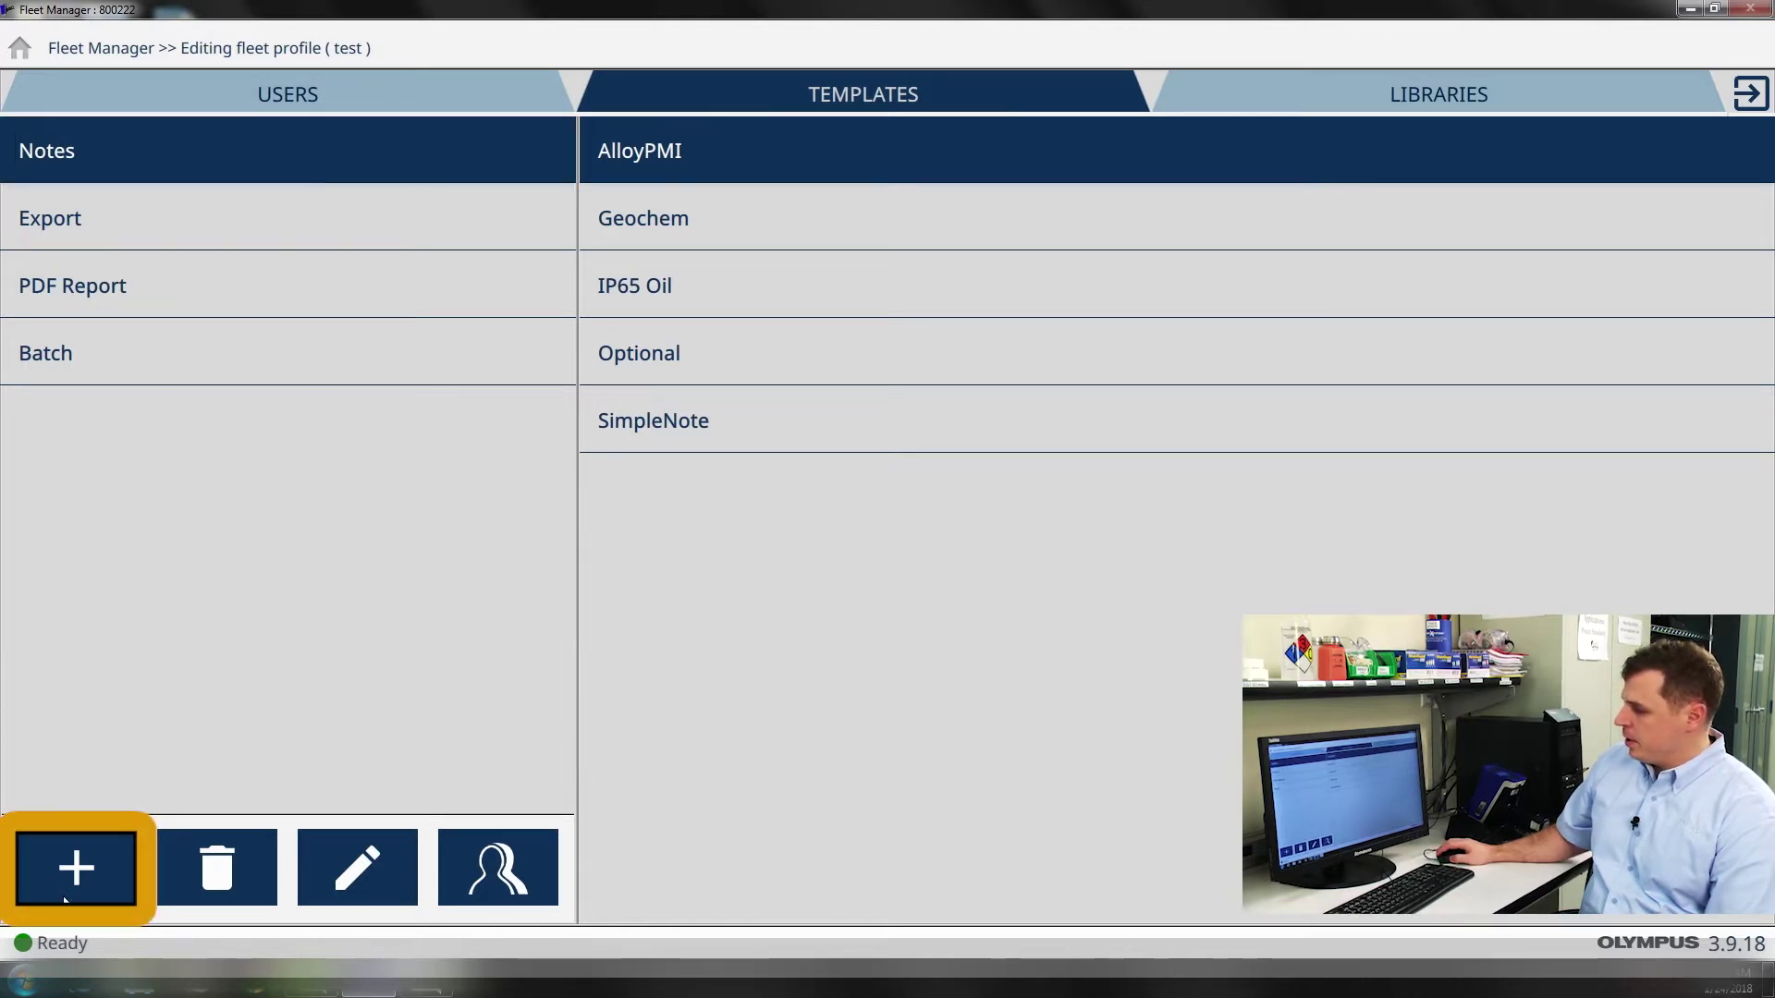
Step: Add a new Notes template named 'Example', correcting the 'Examplw' typo
{"action": "left_click", "coordinate": [76, 860]}
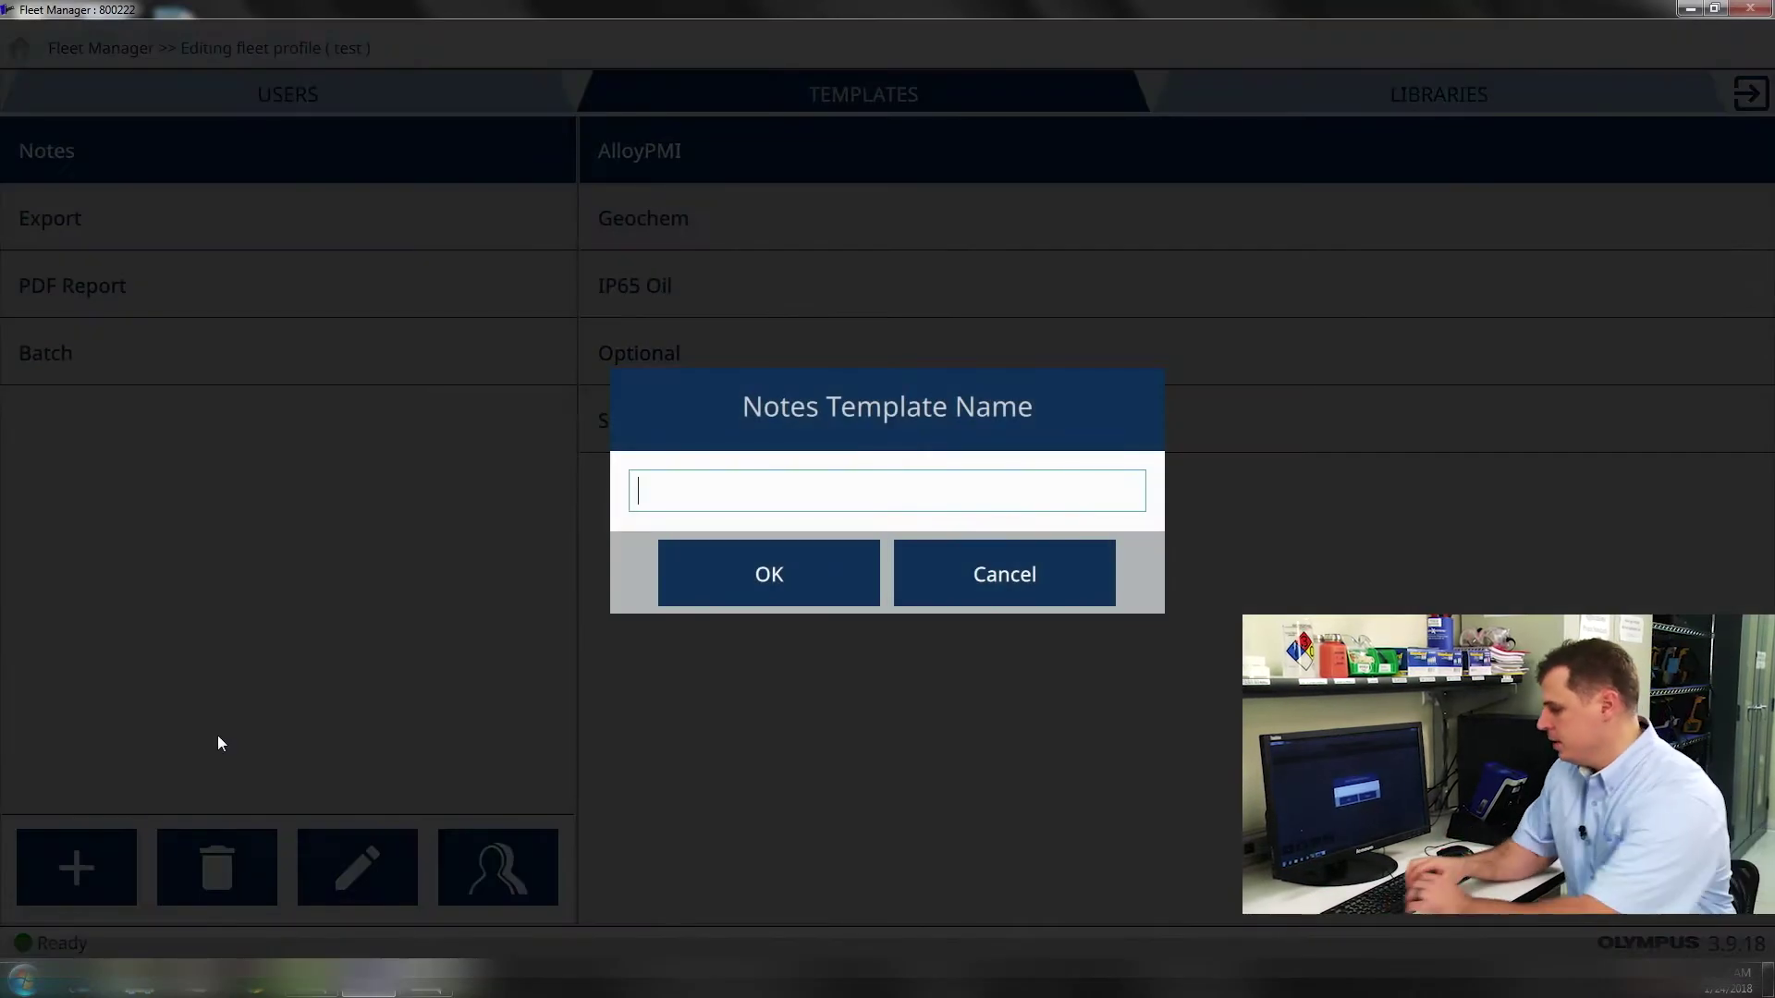
{"action": "type", "text": "E"}
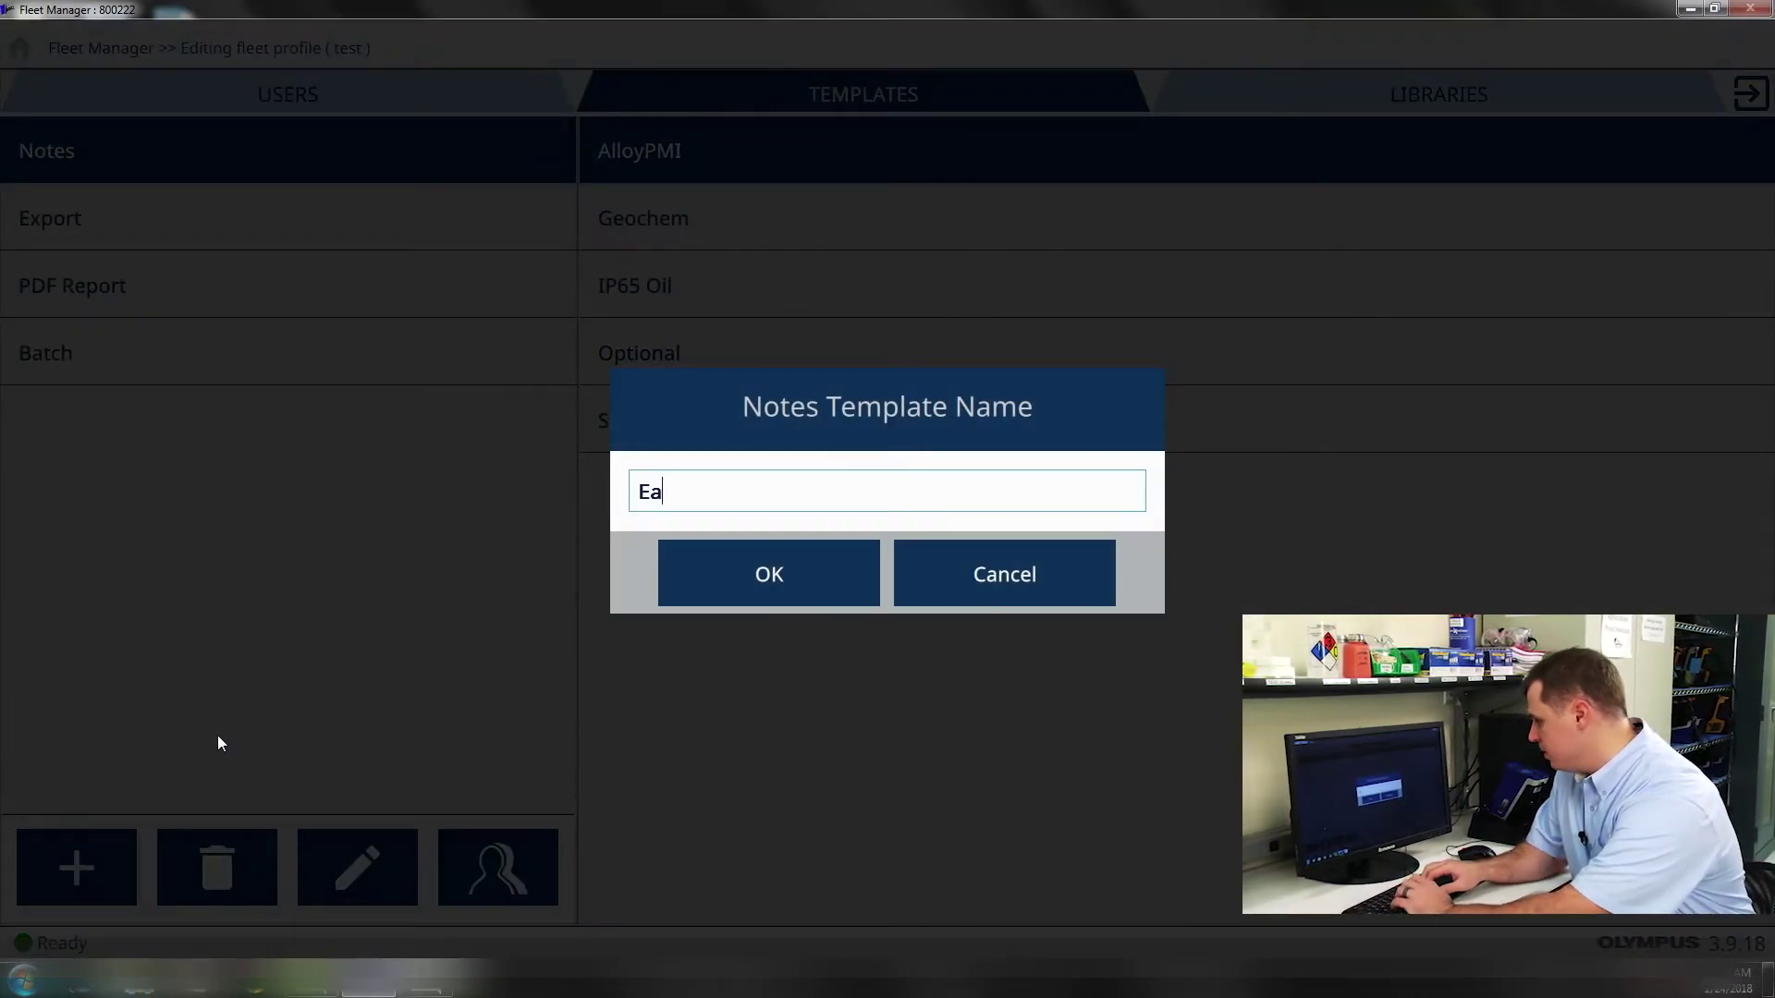
{"action": "type", "text": "xampl"}
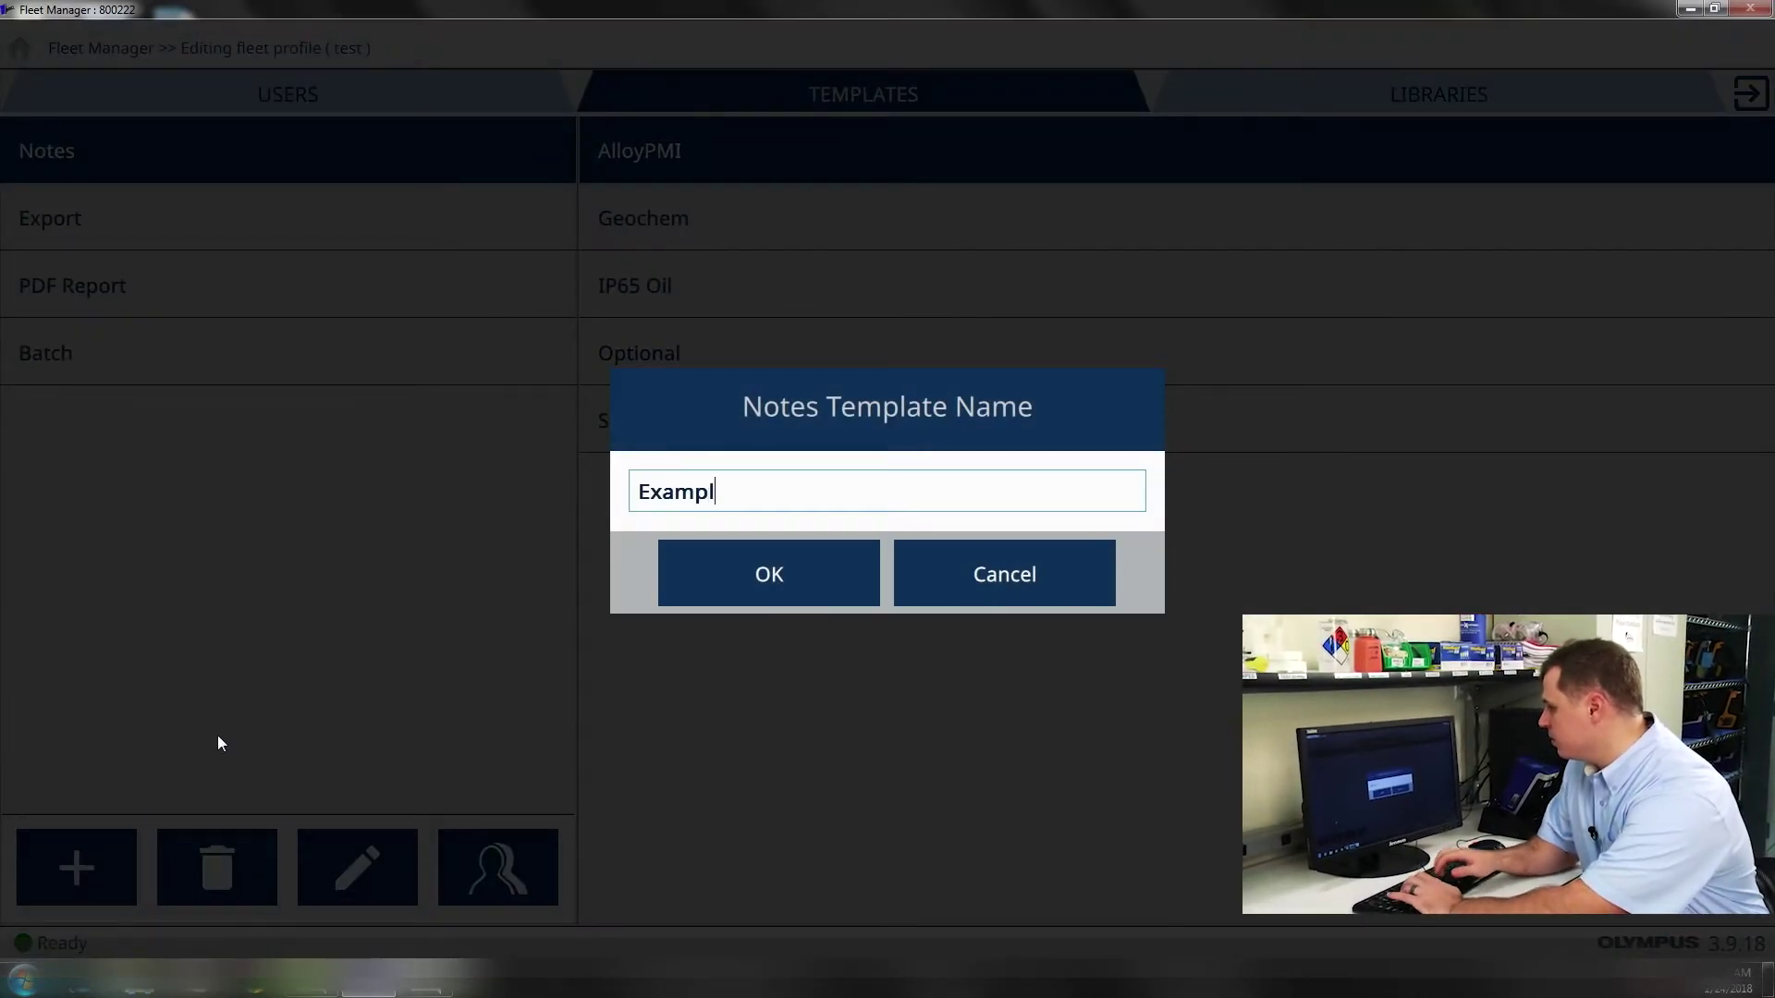
{"action": "type", "text": "w"}
{"action": "key", "text": "BackSpace"}
{"action": "type", "text": "e"}
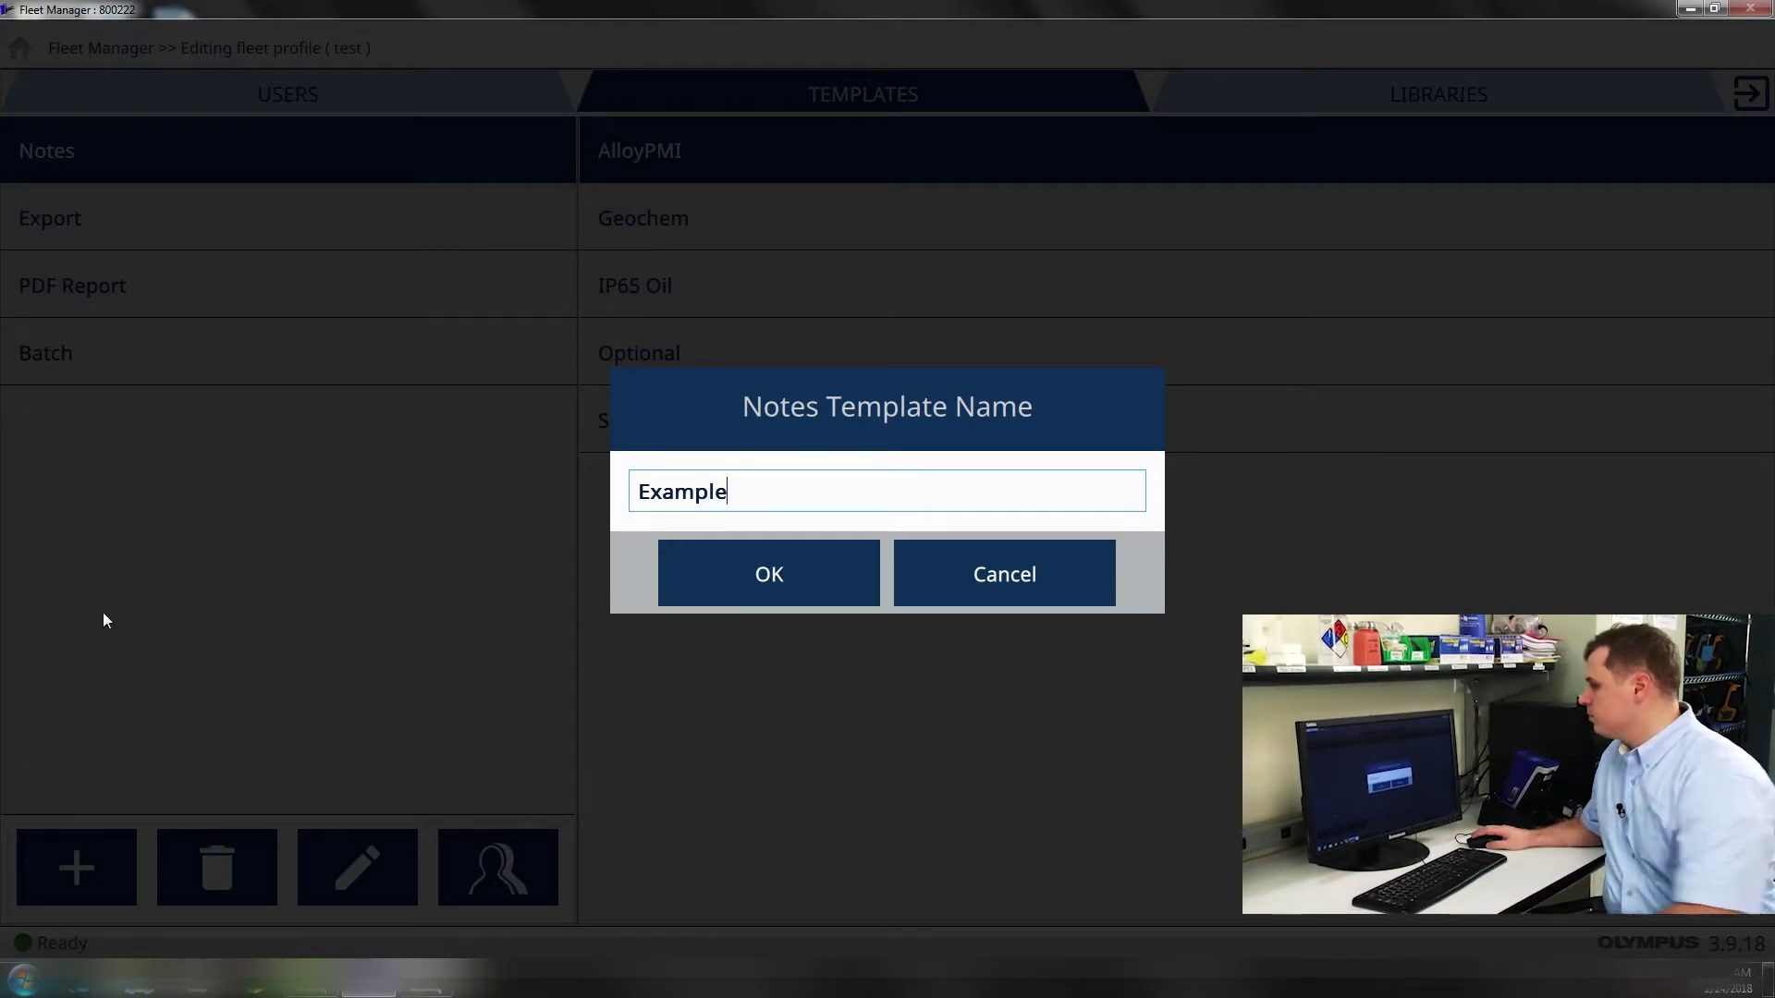
{"action": "left_click", "coordinate": [786, 579]}
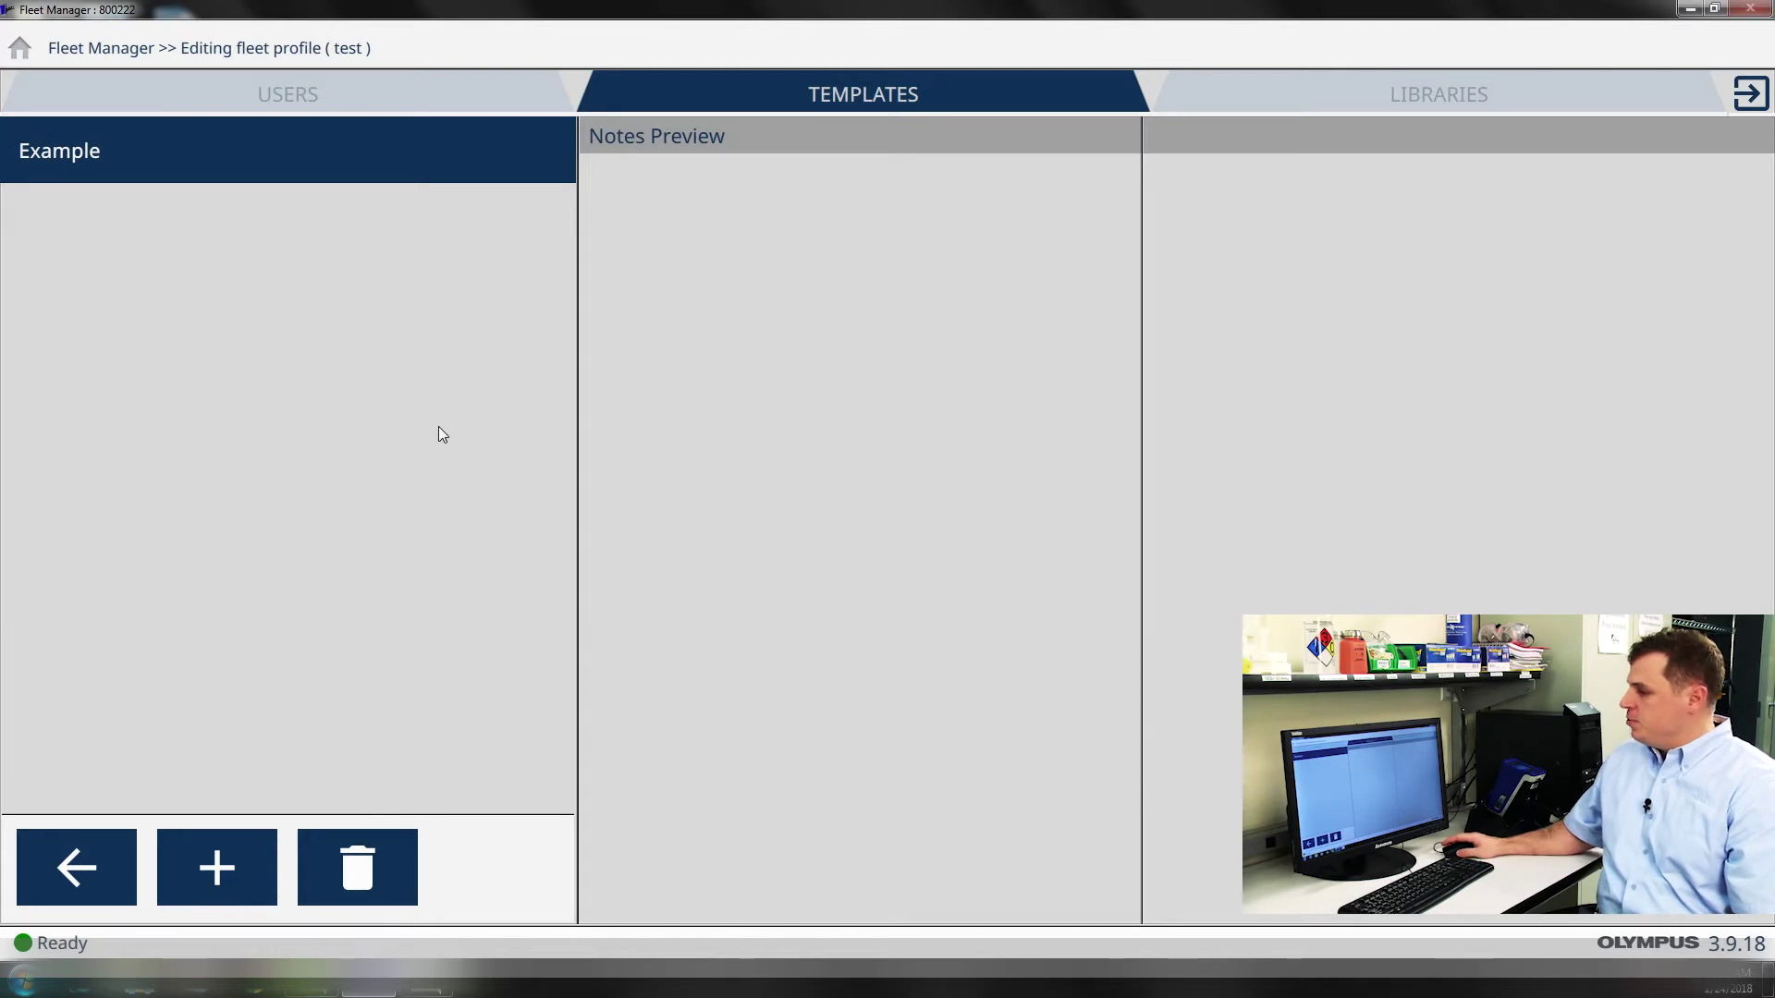
Step: Add a free-text field named User to the Example template
{"action": "left_click", "coordinate": [229, 872]}
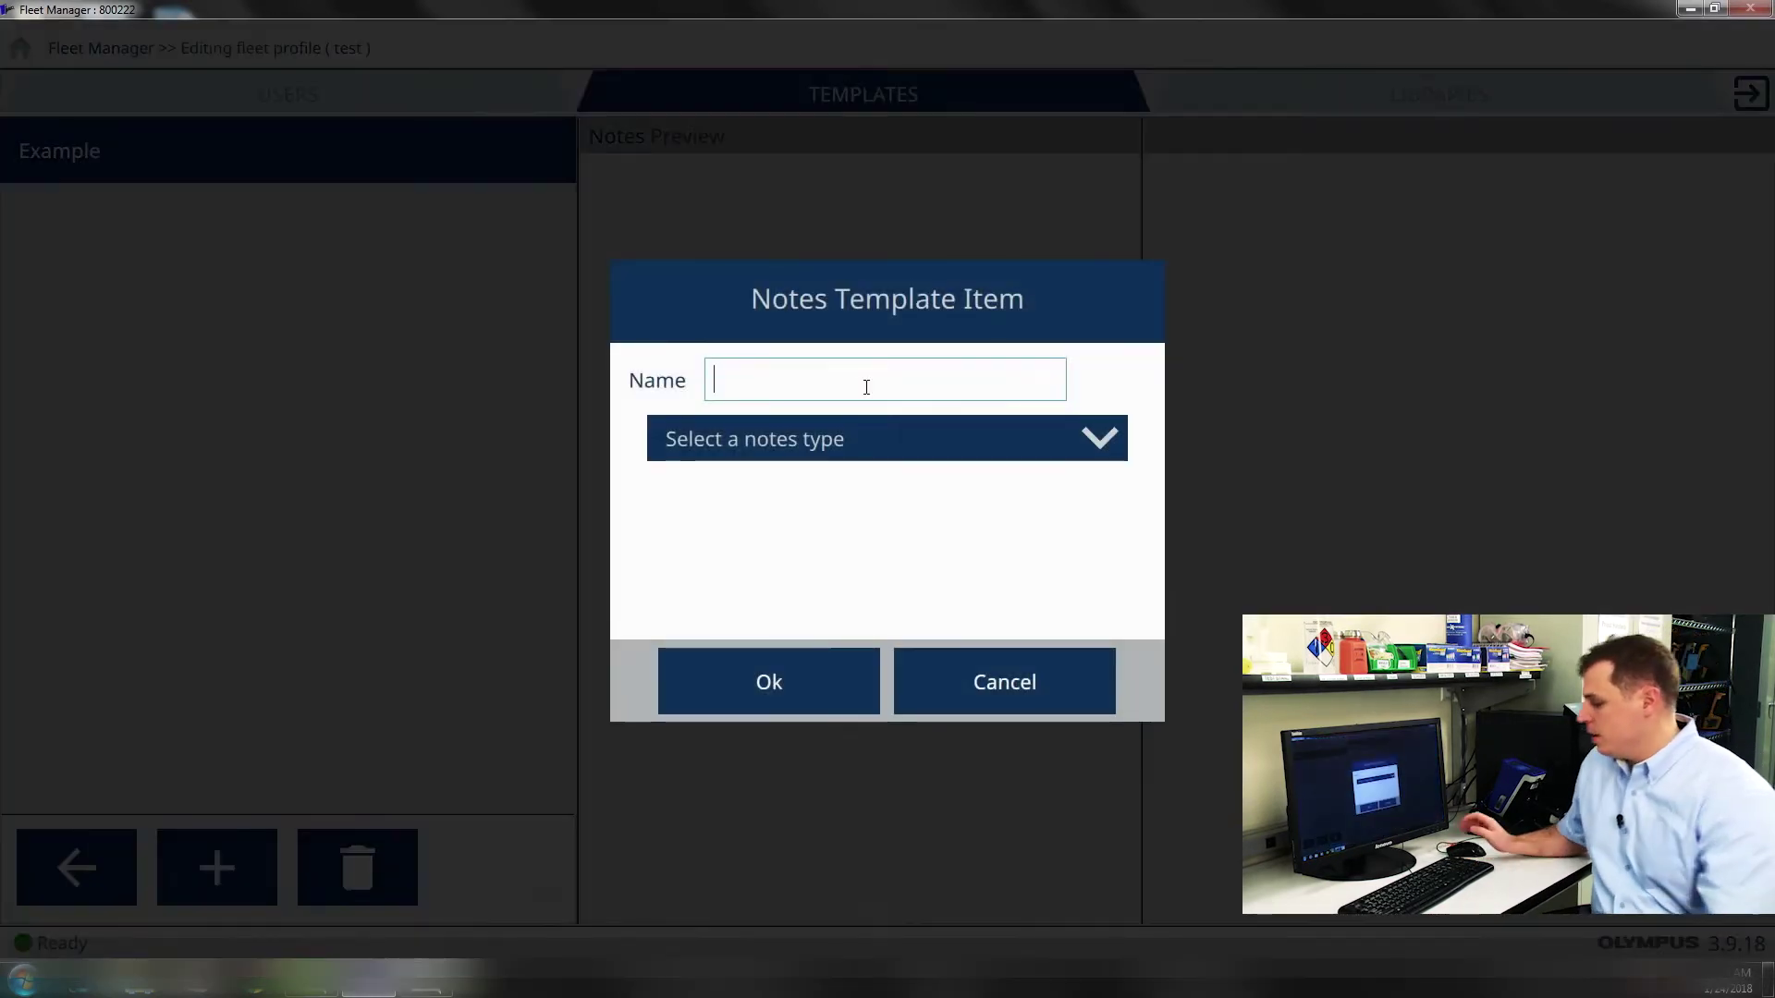
{"action": "type", "text": "User"}
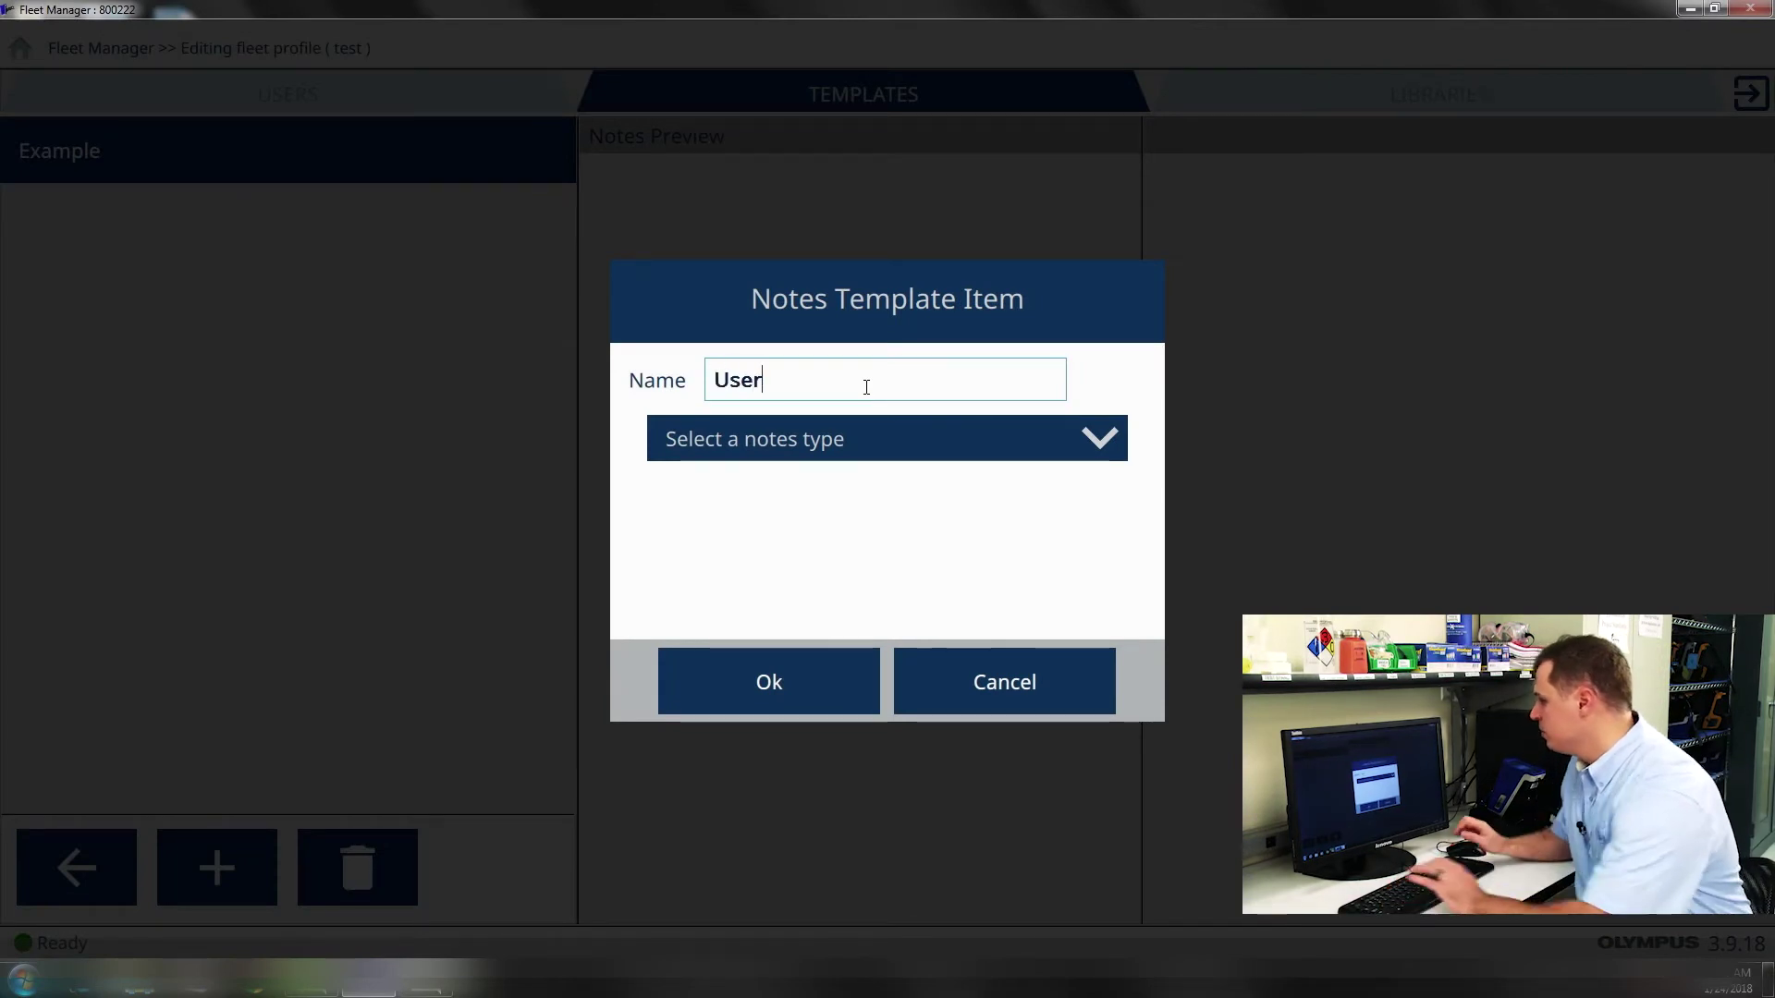
{"action": "left_click", "coordinate": [846, 453]}
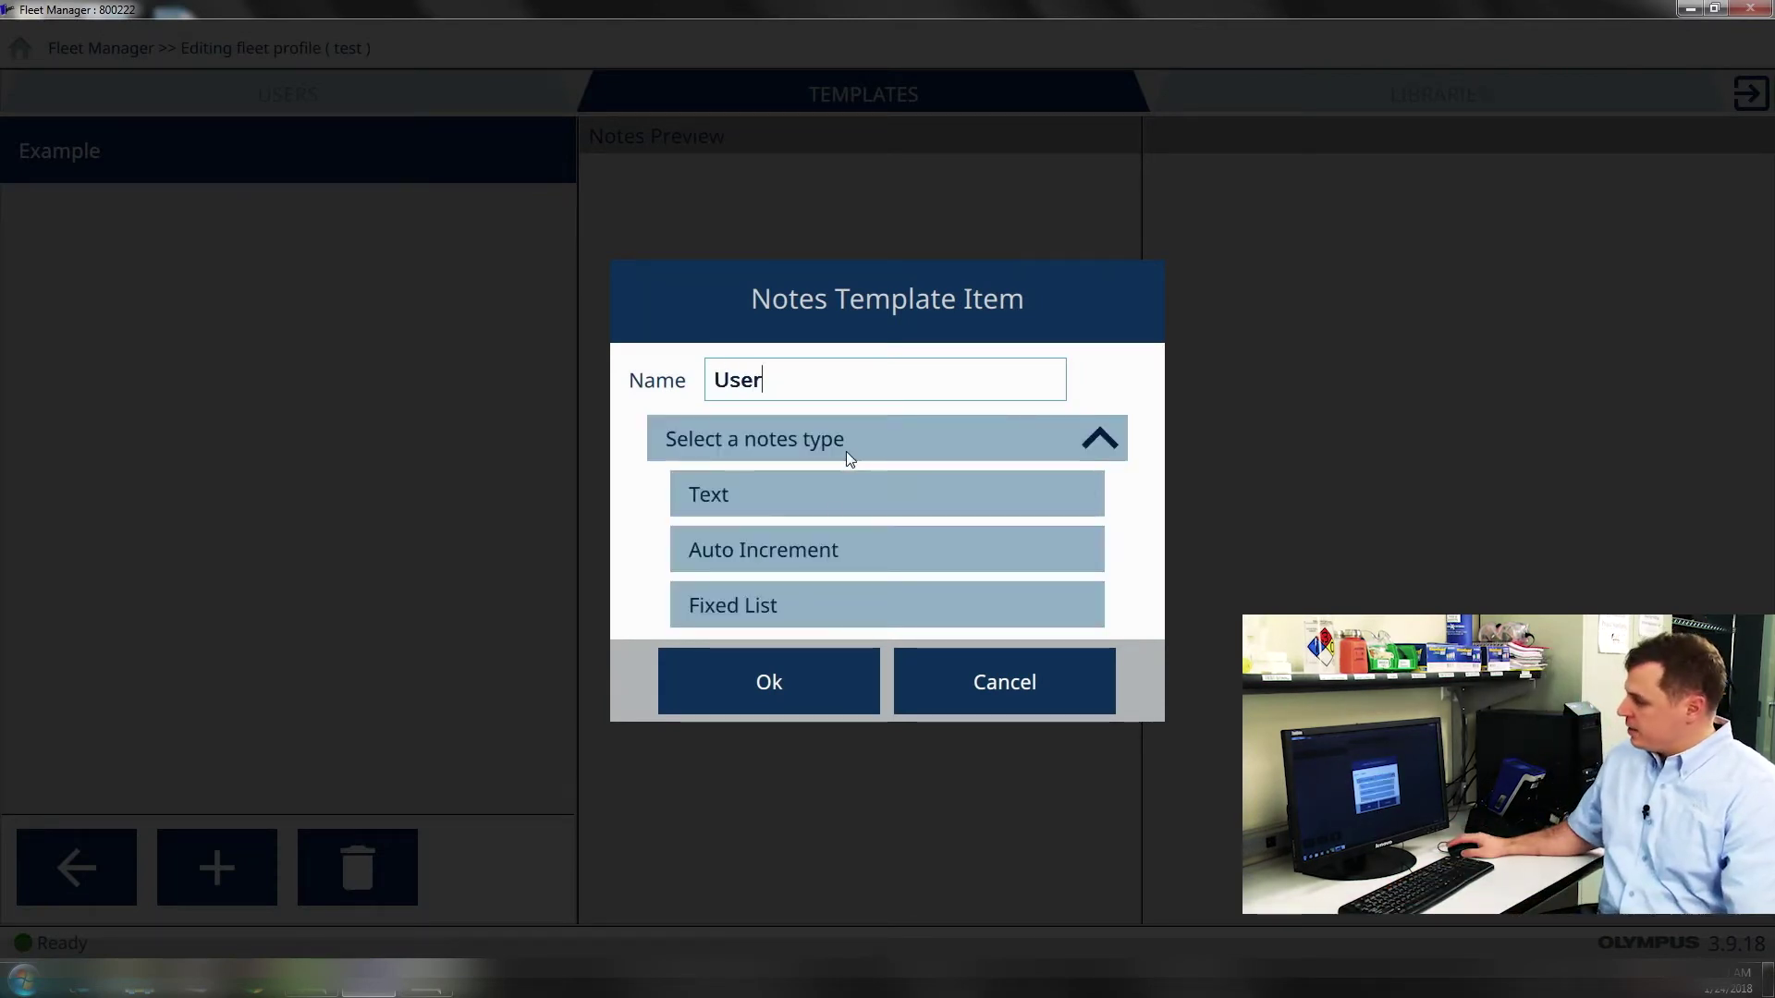
{"action": "left_click", "coordinate": [828, 506]}
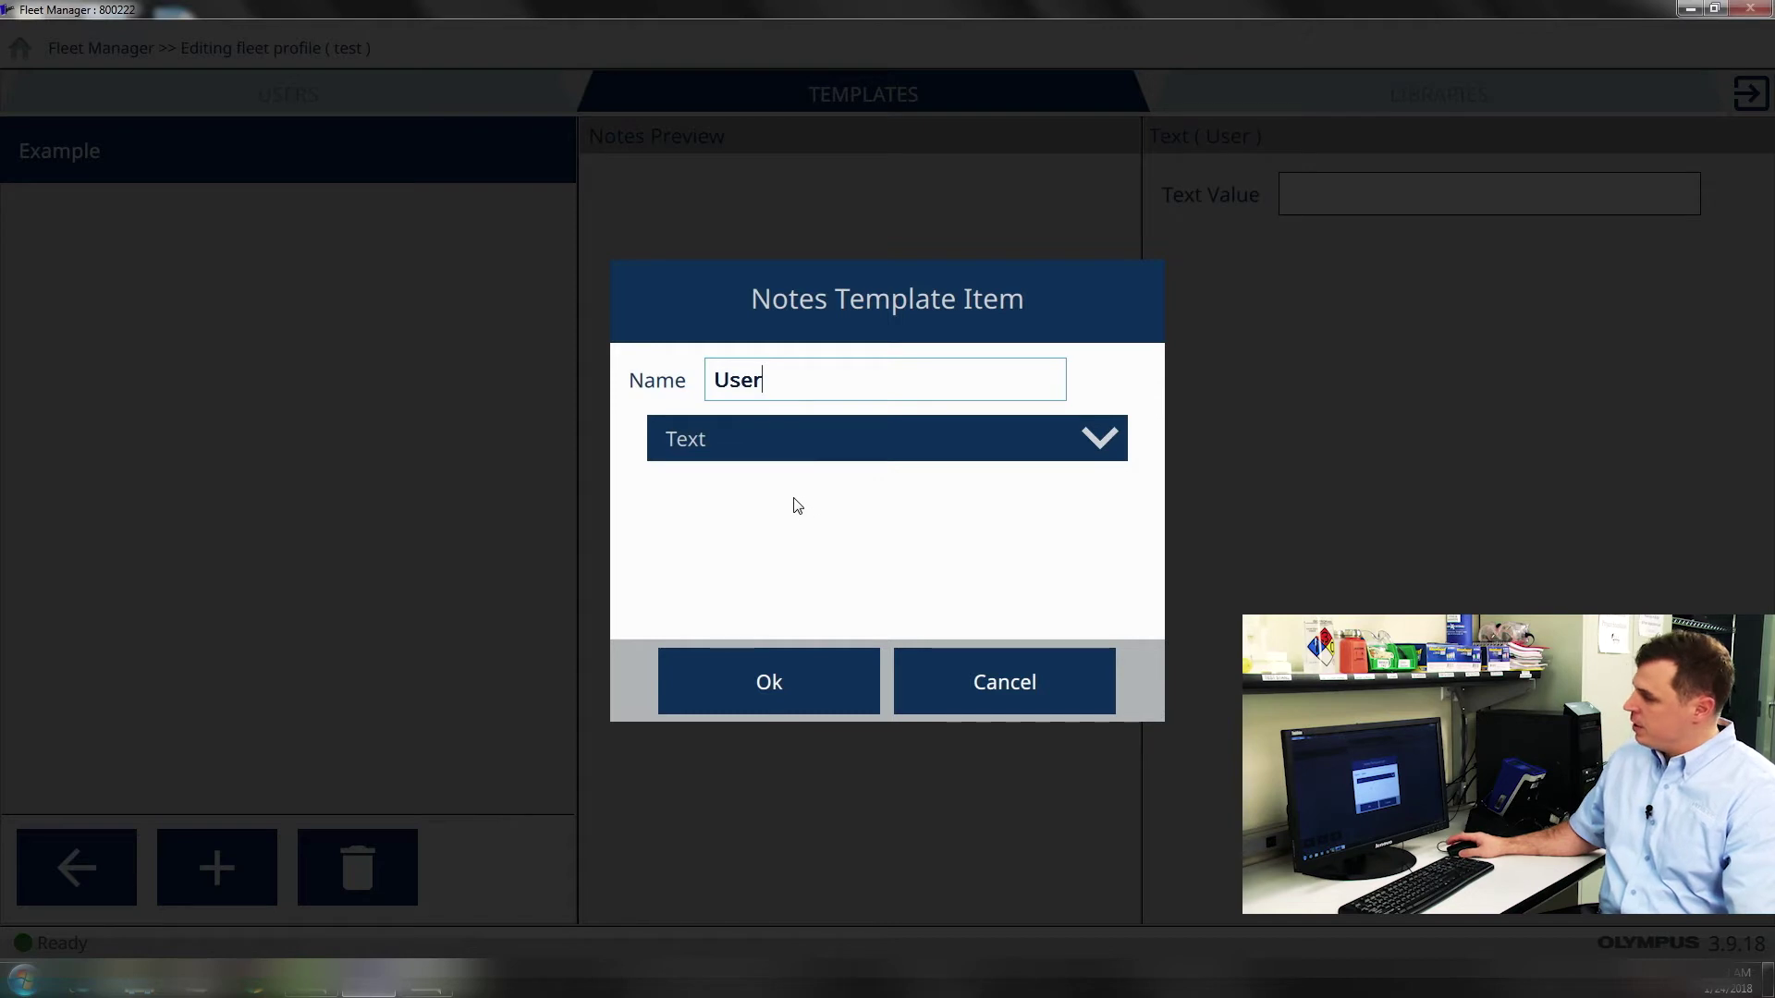
{"action": "left_click", "coordinate": [808, 692]}
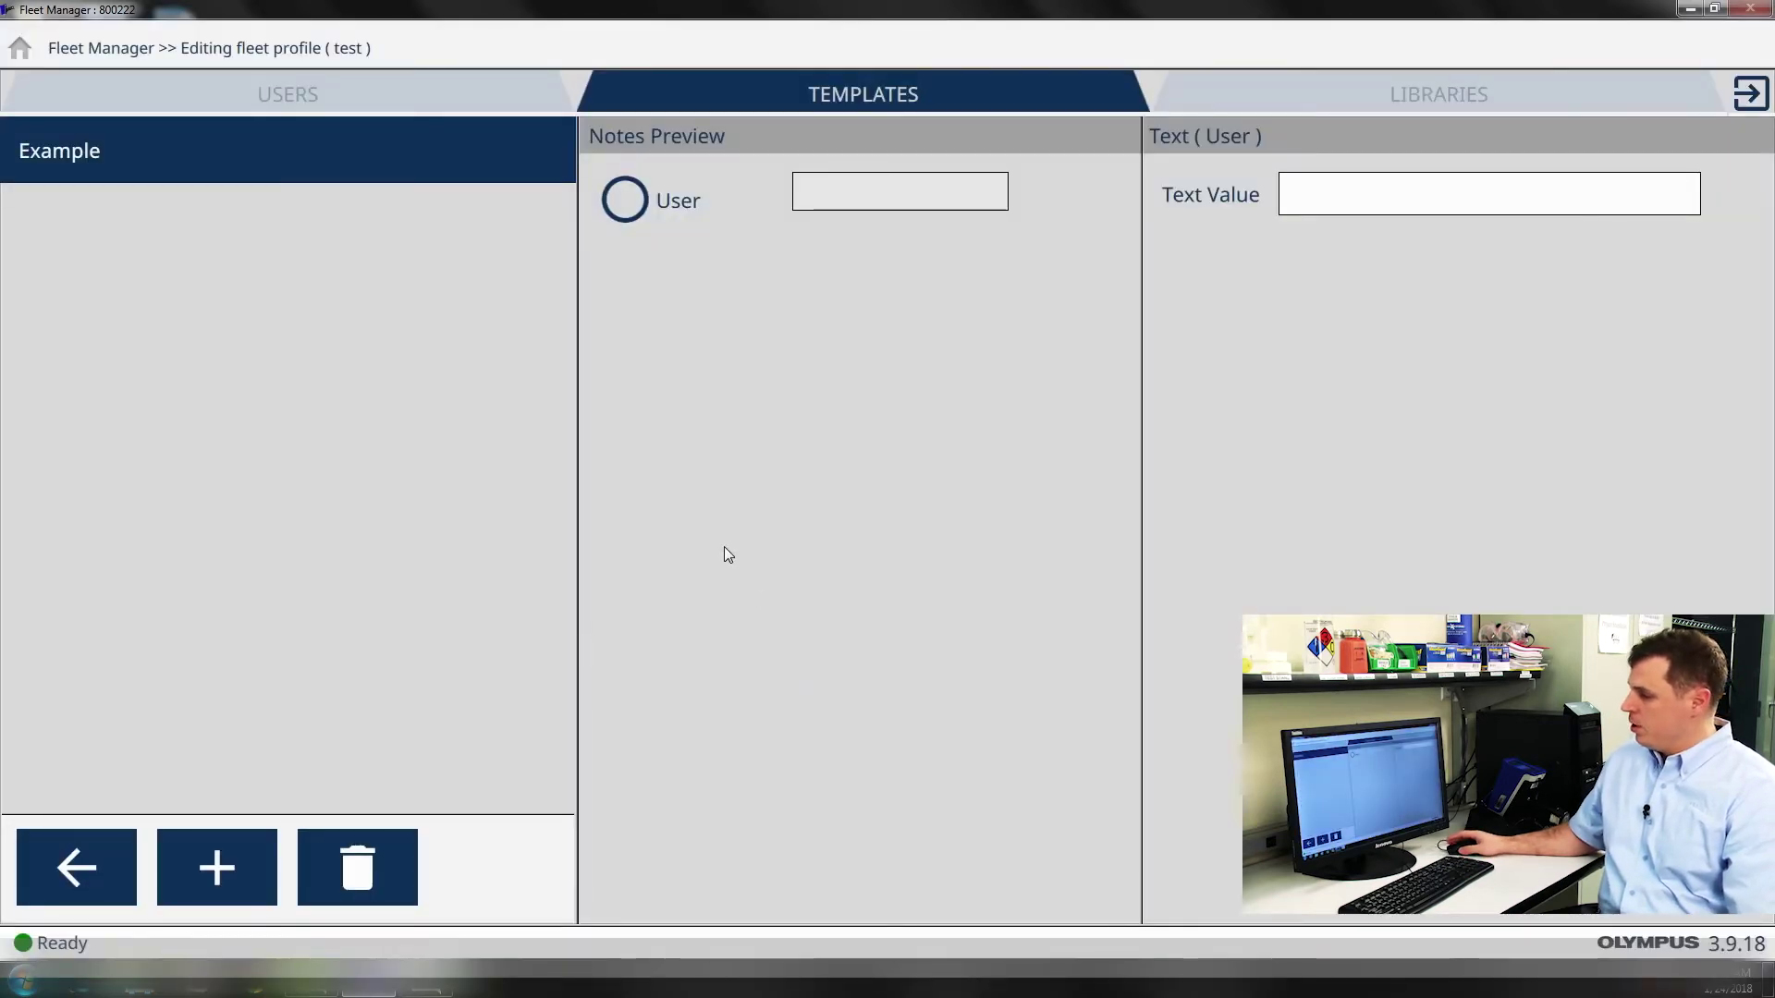
Step: Add a Fixed List field named Part below the User field
{"action": "left_click", "coordinate": [209, 876]}
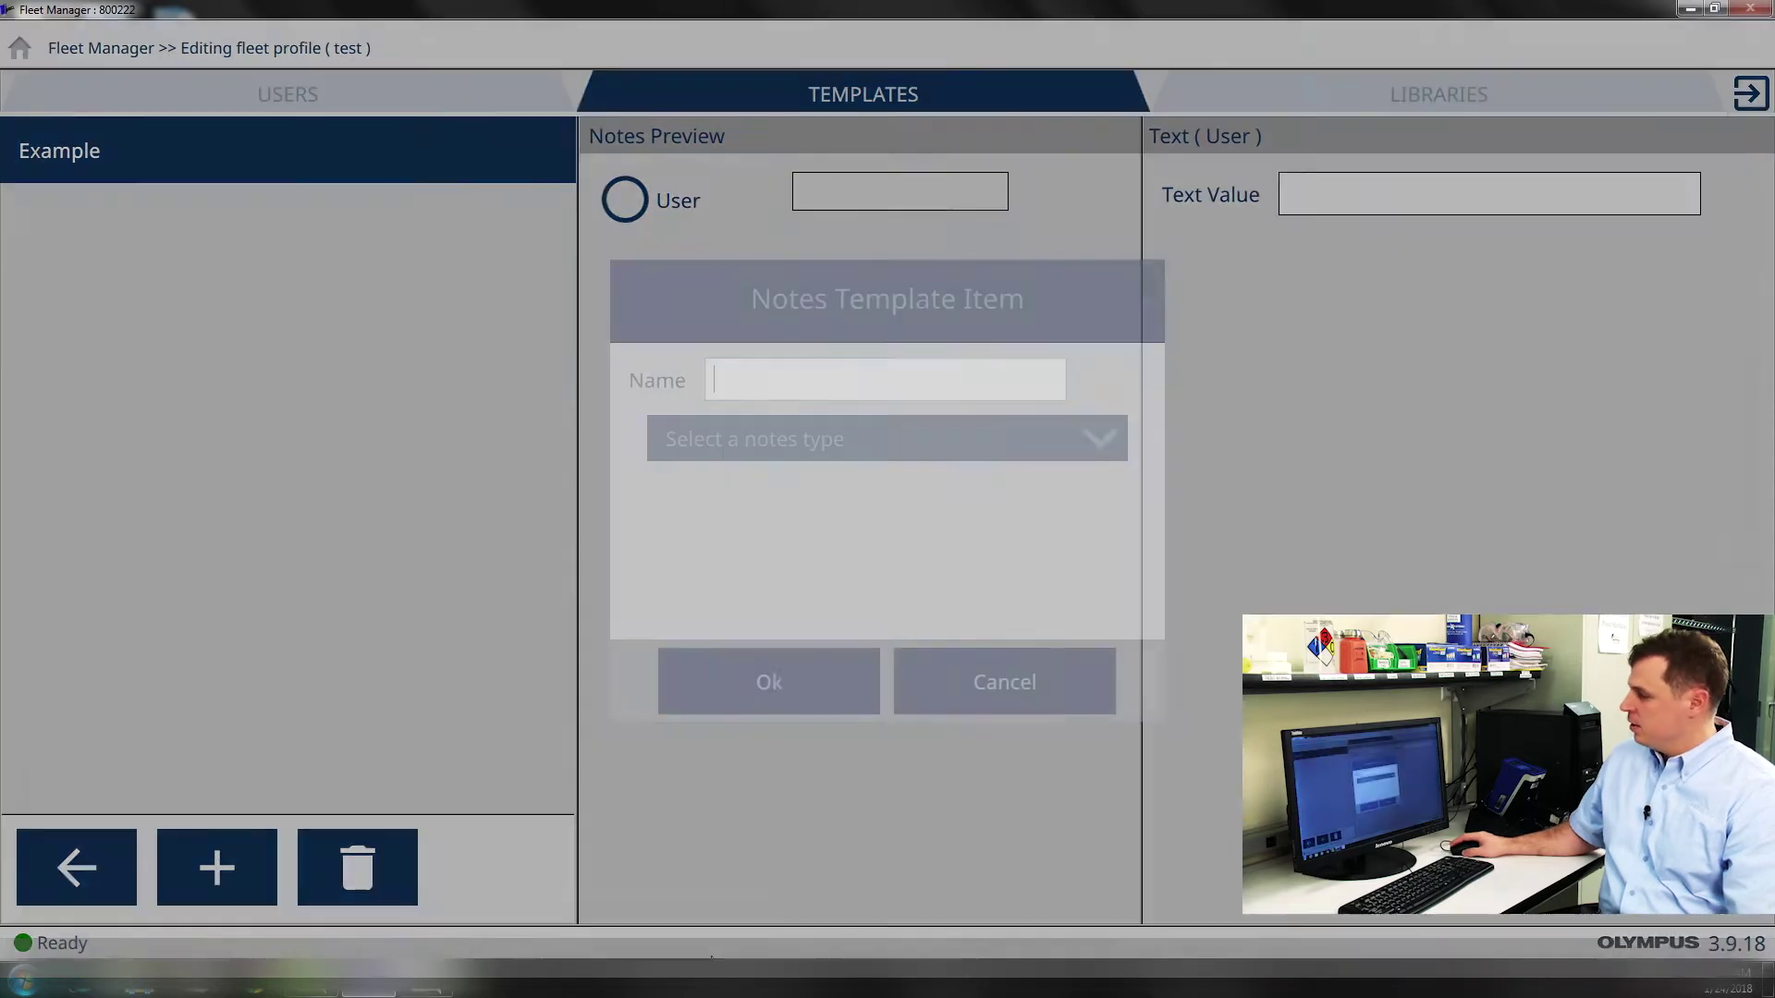
{"action": "left_click", "coordinate": [956, 455]}
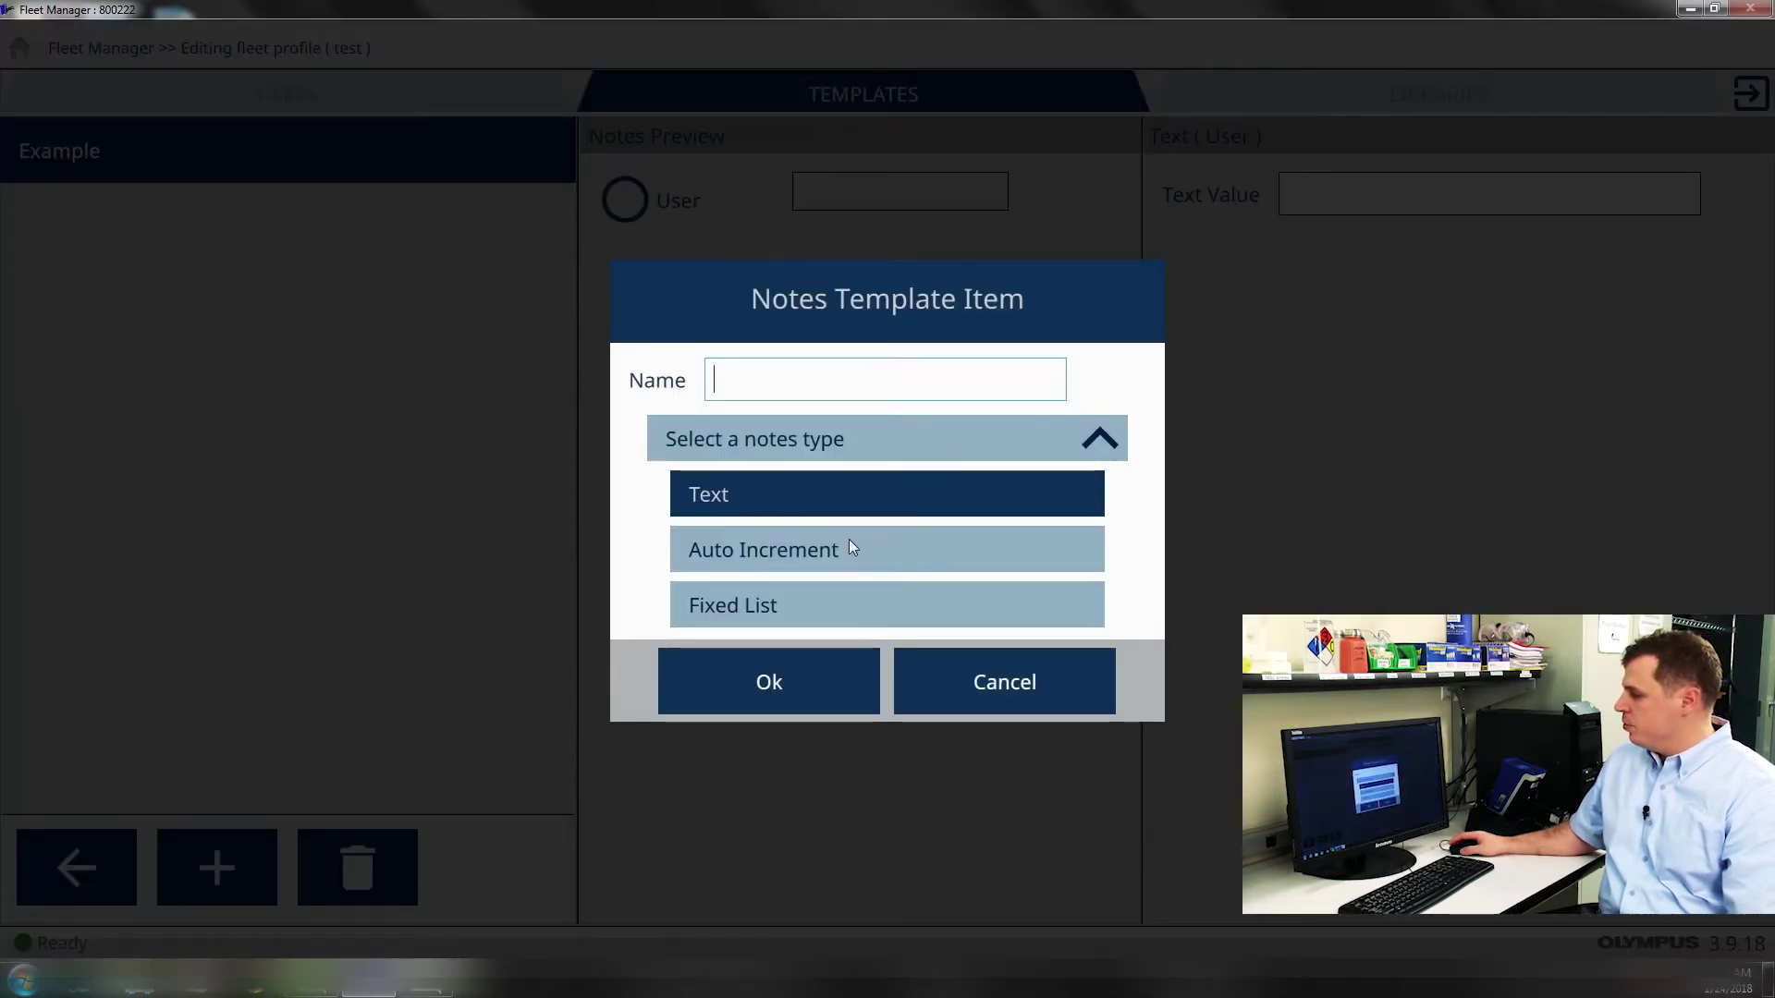
{"action": "left_click", "coordinate": [791, 610]}
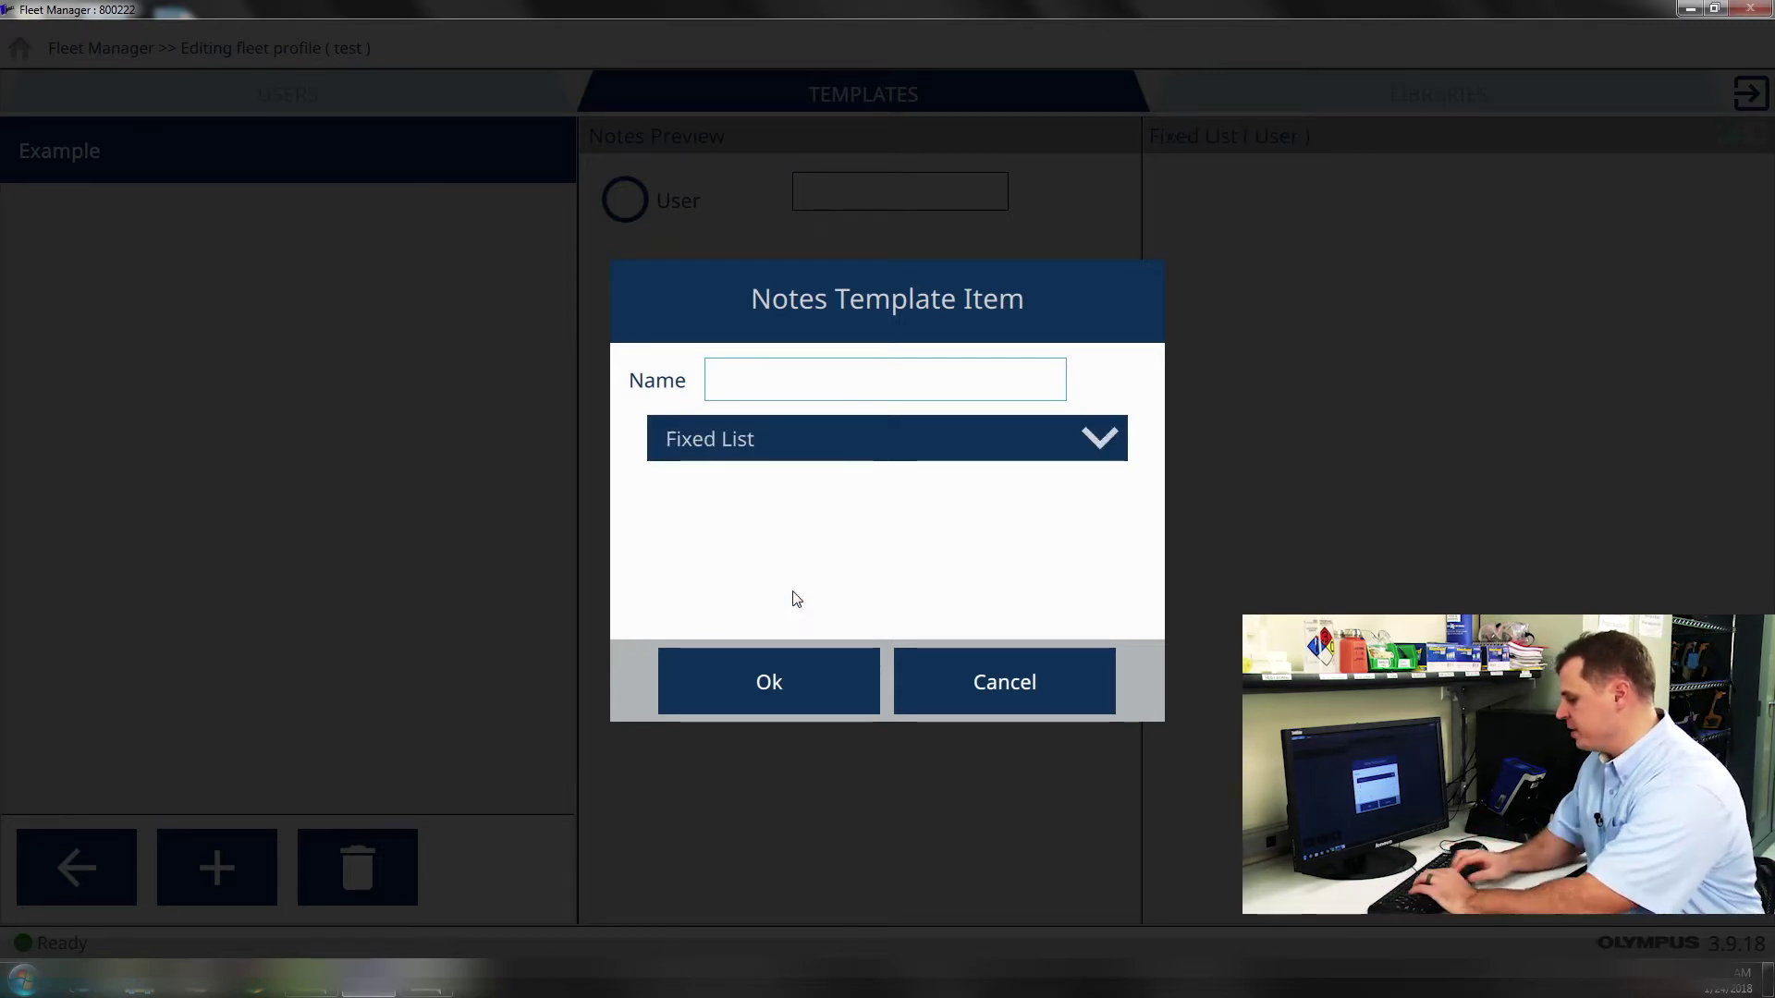
{"action": "type", "text": "Part"}
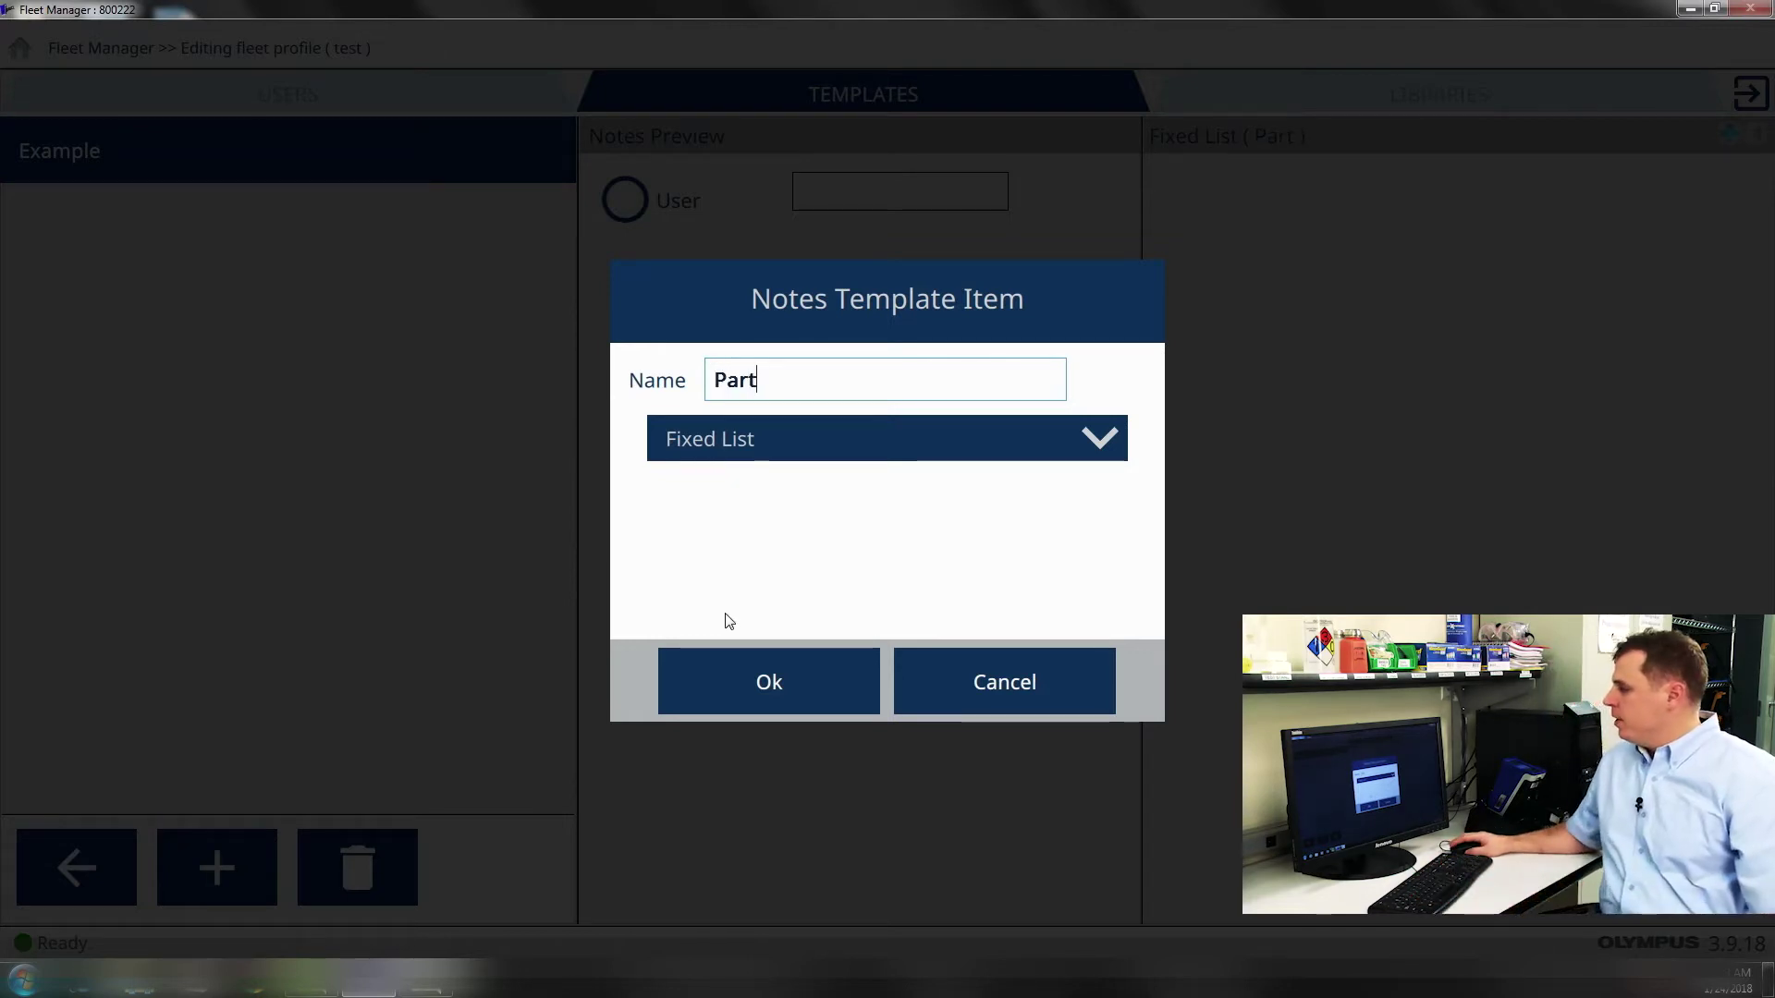
{"action": "left_click", "coordinate": [813, 706]}
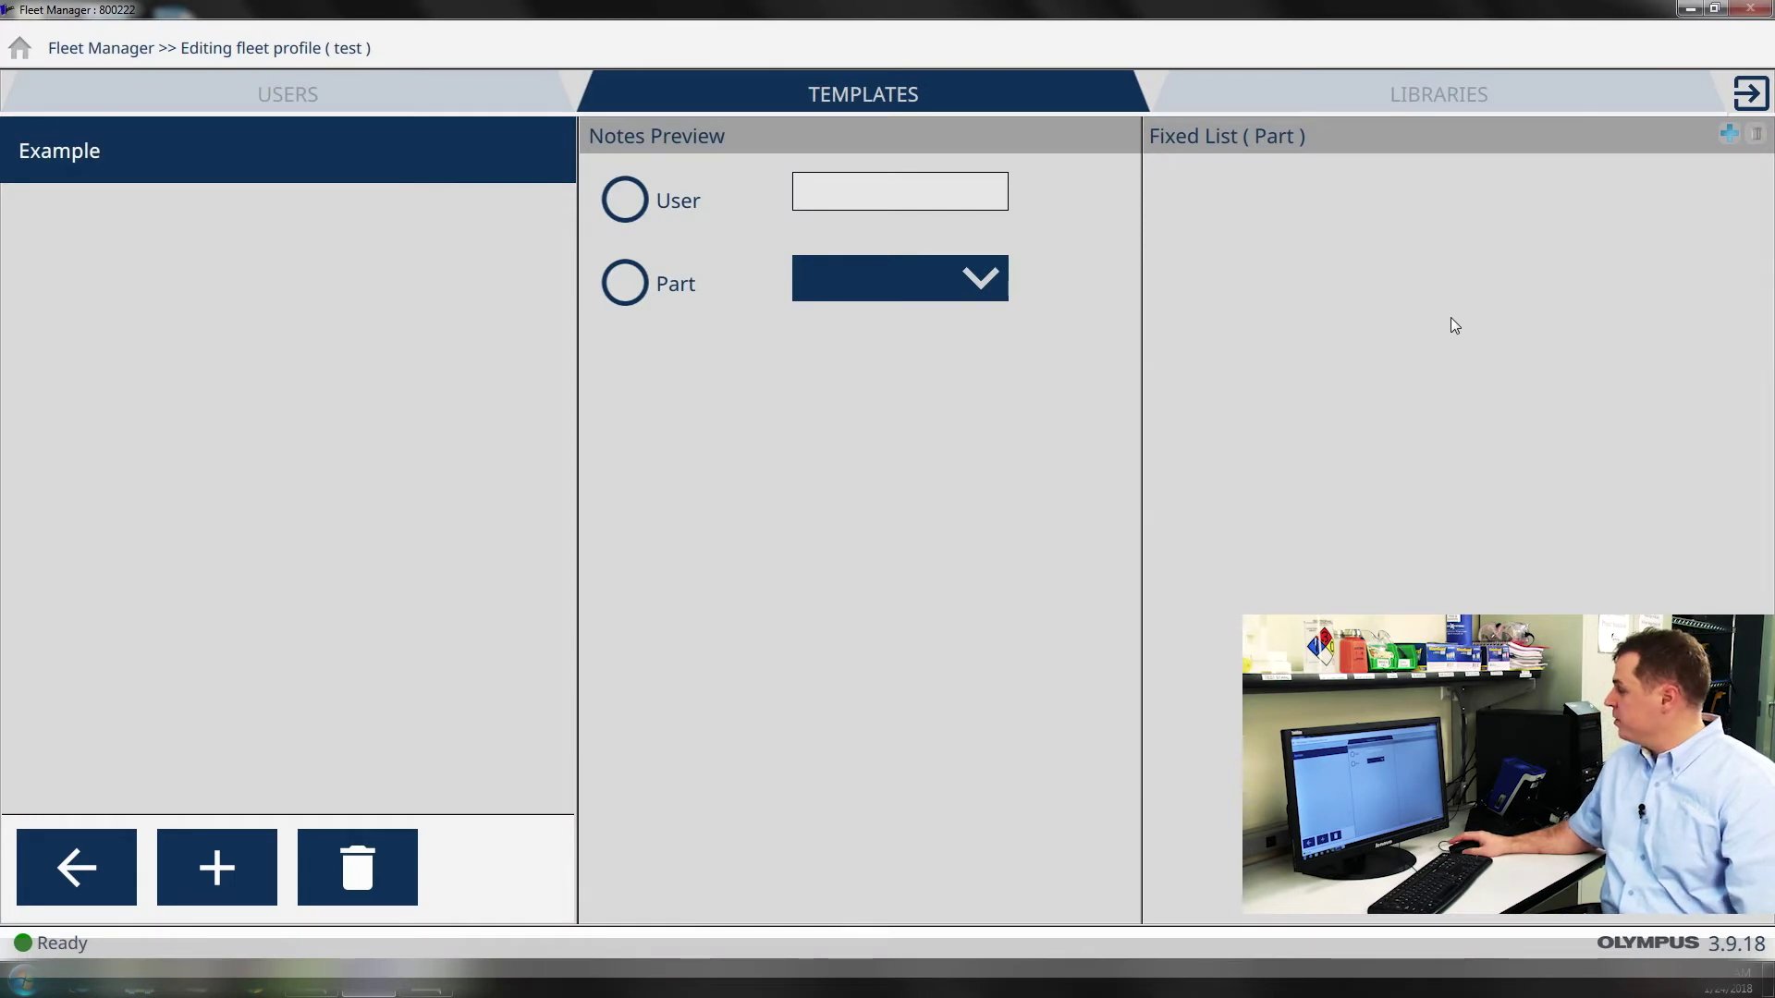
{"action": "left_click", "coordinate": [1727, 135]}
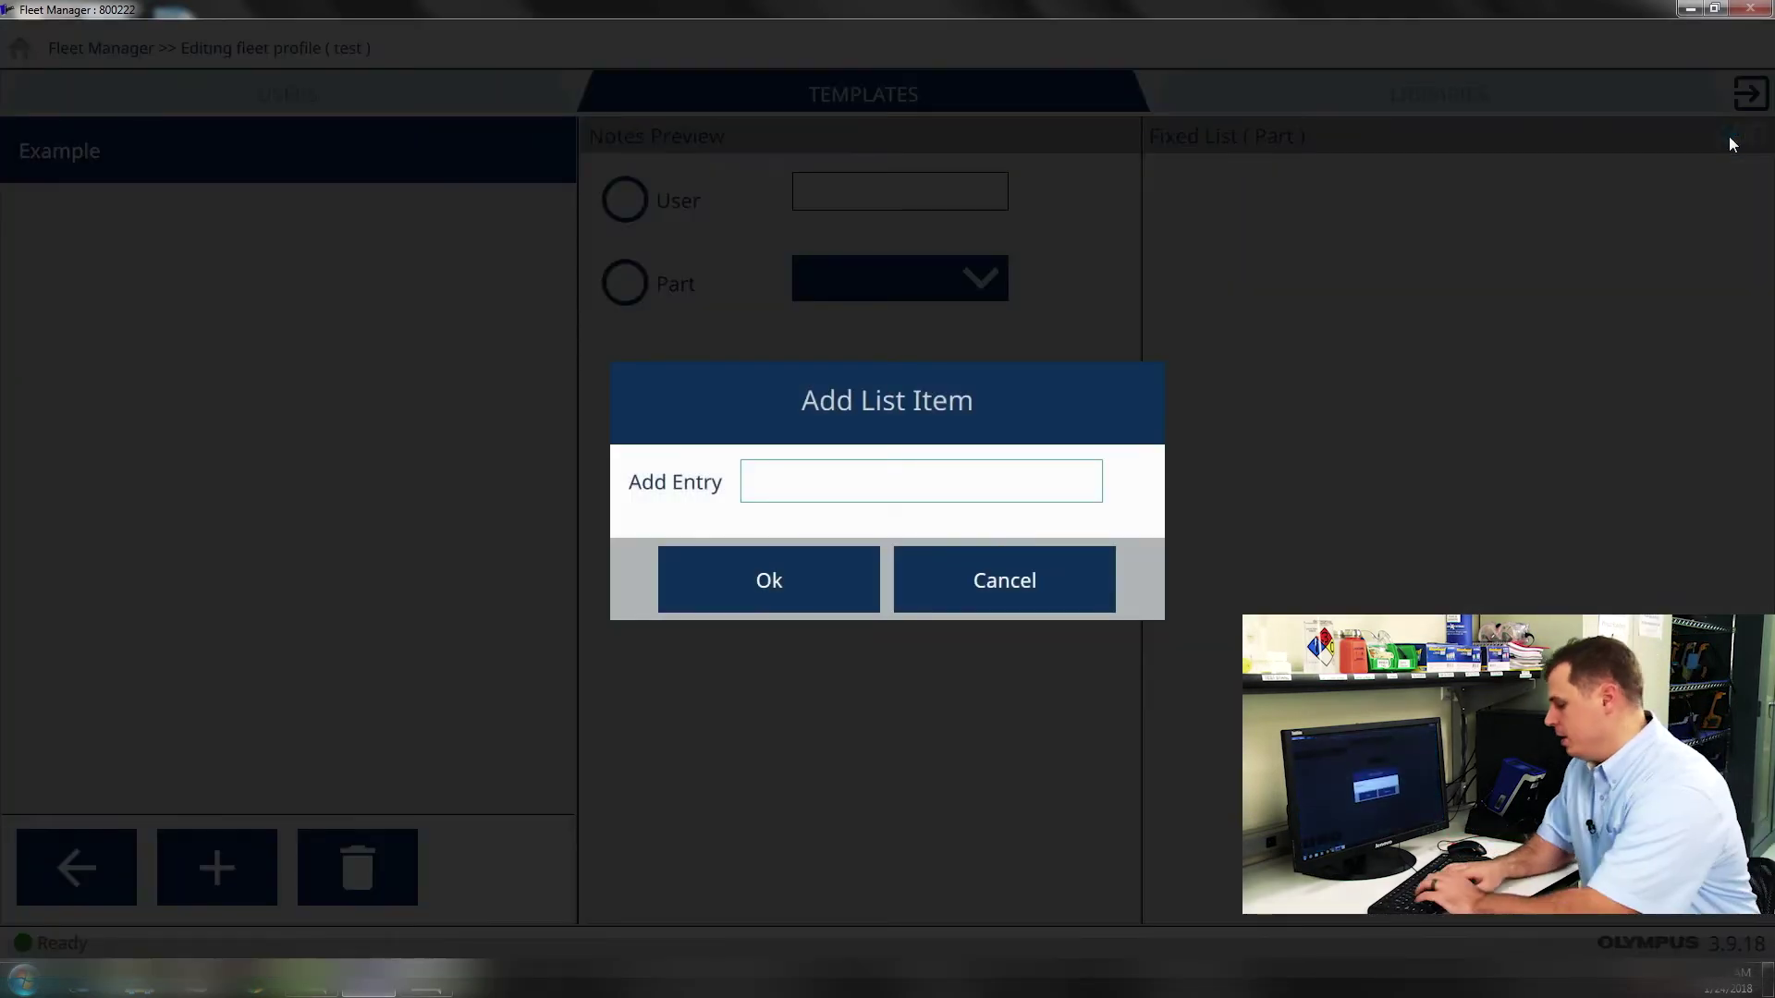
Step: Give the Part list the choices Pipe and Valve, removing an extra Elbow entry
{"action": "type", "text": "P"}
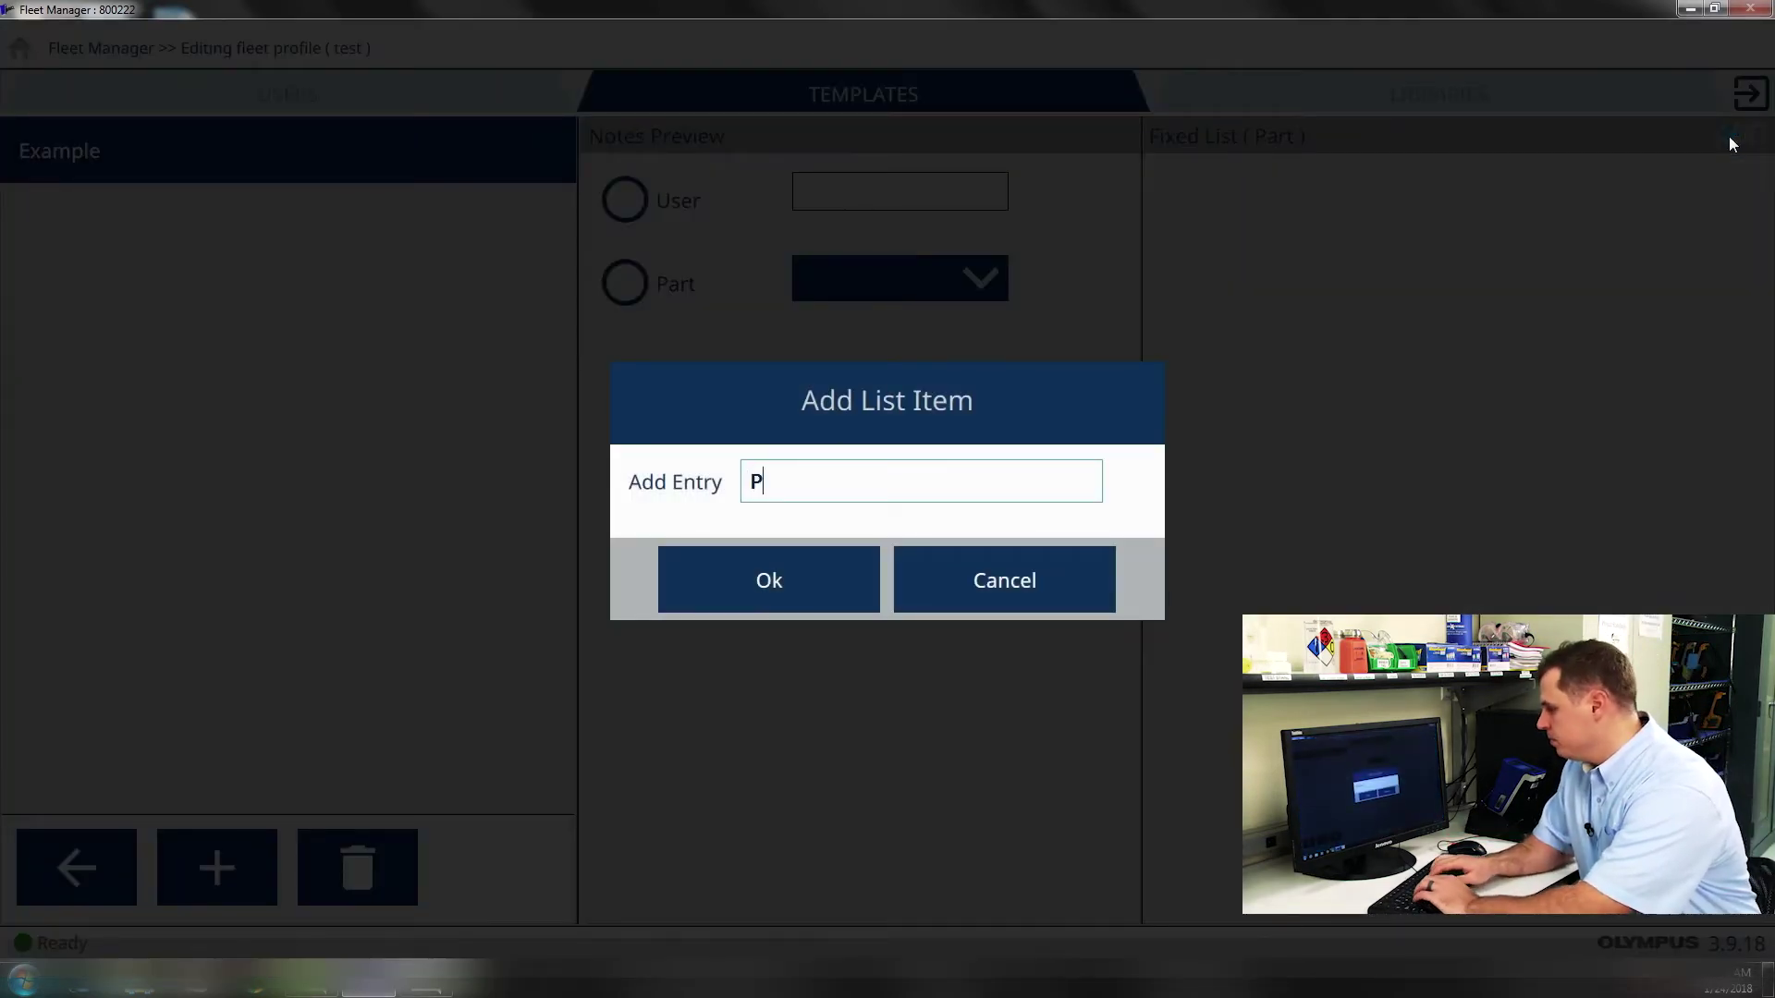
{"action": "type", "text": "ipe"}
{"action": "left_click", "coordinate": [793, 606]}
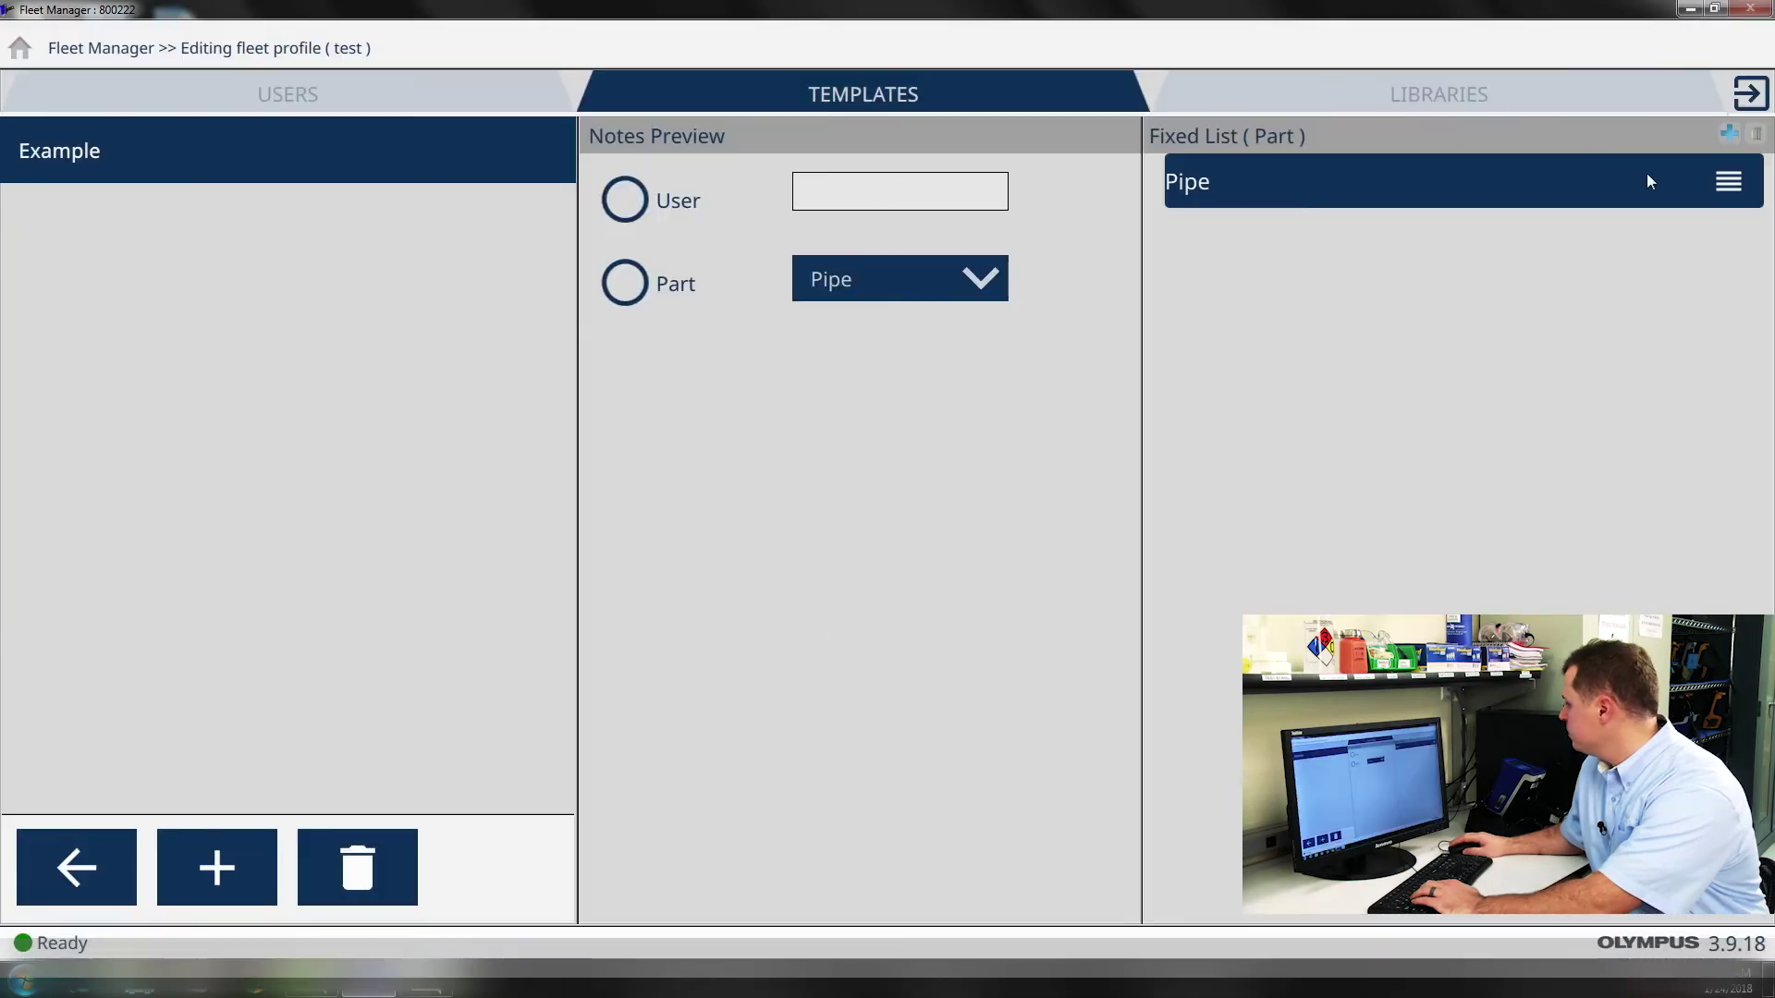
{"action": "left_click", "coordinate": [1728, 136]}
{"action": "type", "text": "Valve"}
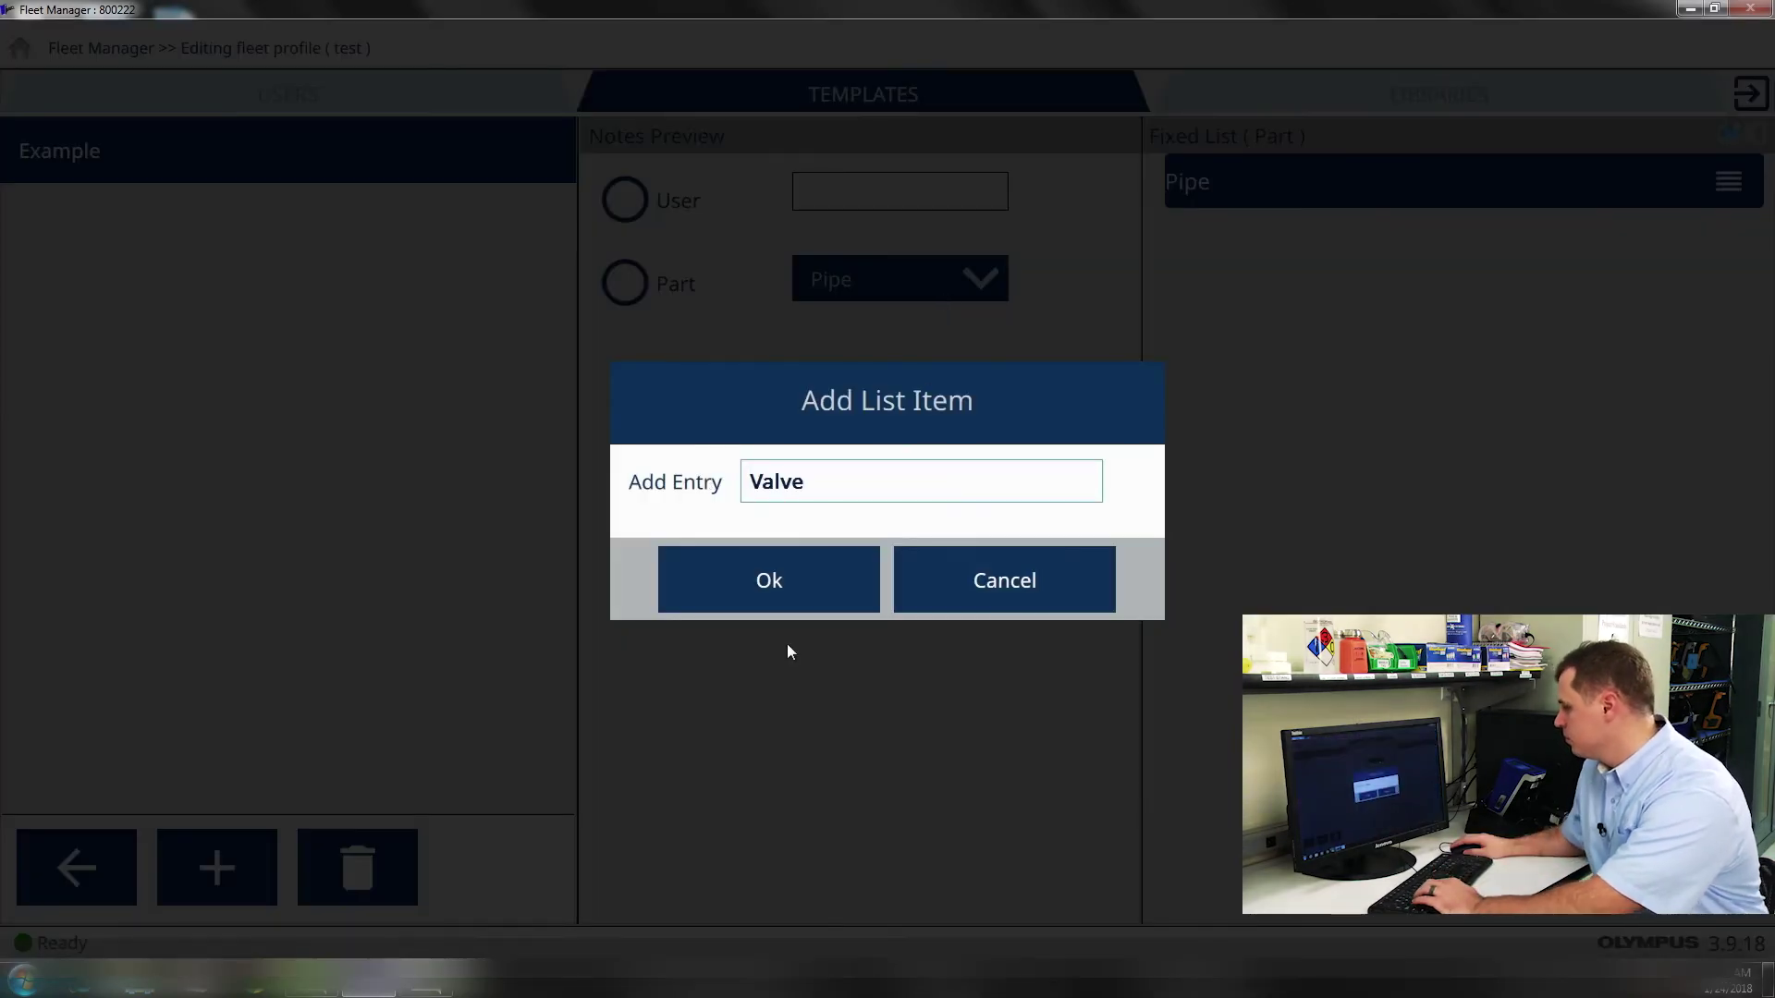
{"action": "left_click", "coordinate": [770, 580]}
{"action": "left_click", "coordinate": [1728, 135]}
{"action": "type", "text": "Elbow"}
{"action": "left_click", "coordinate": [769, 579]}
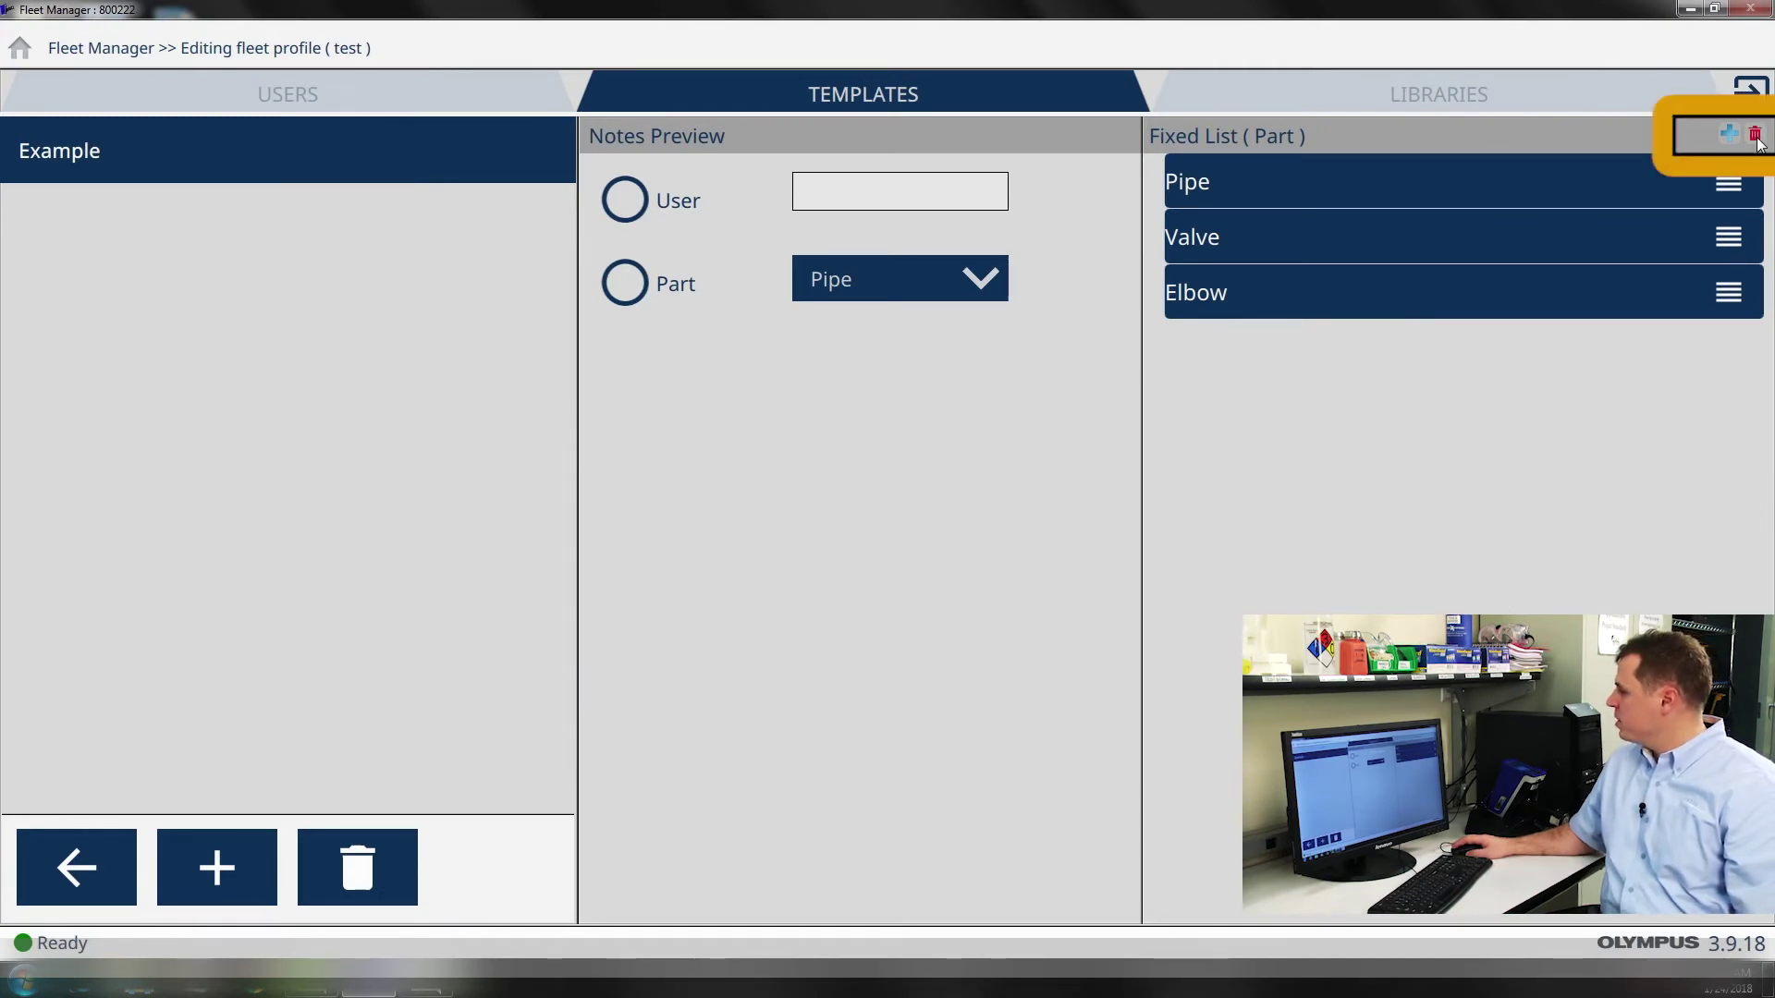
{"action": "left_click", "coordinate": [1755, 136]}
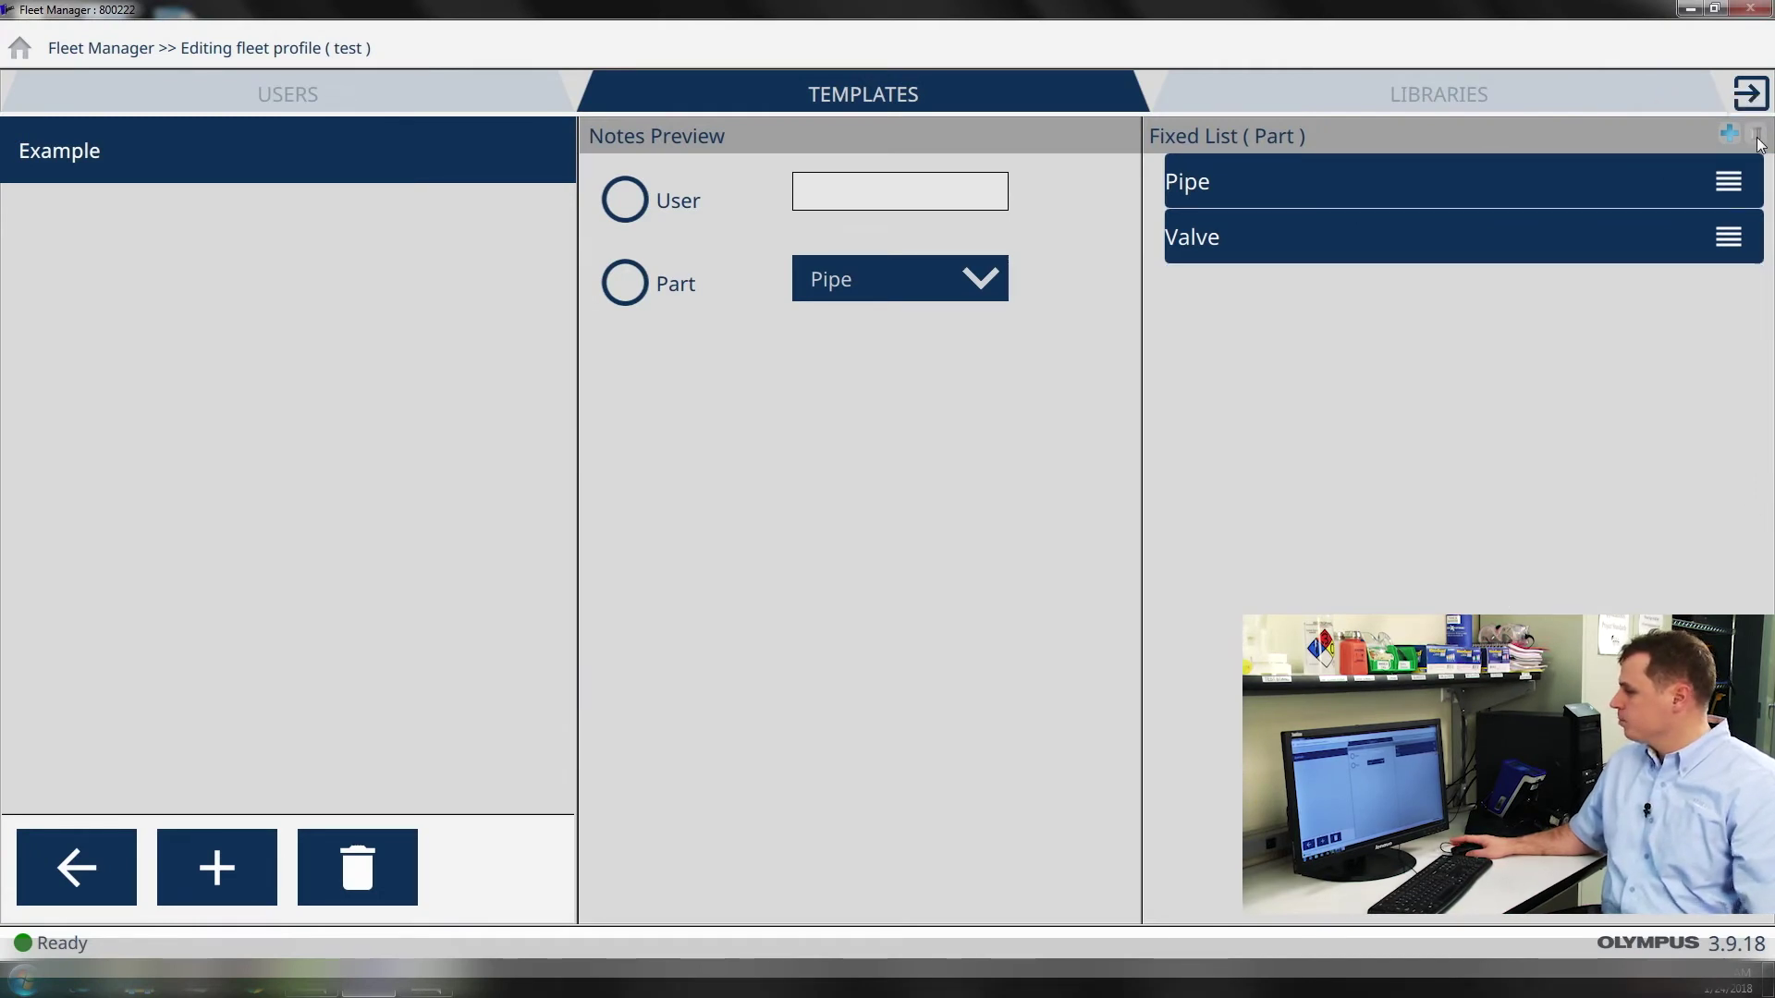
{"action": "left_click", "coordinate": [194, 869]}
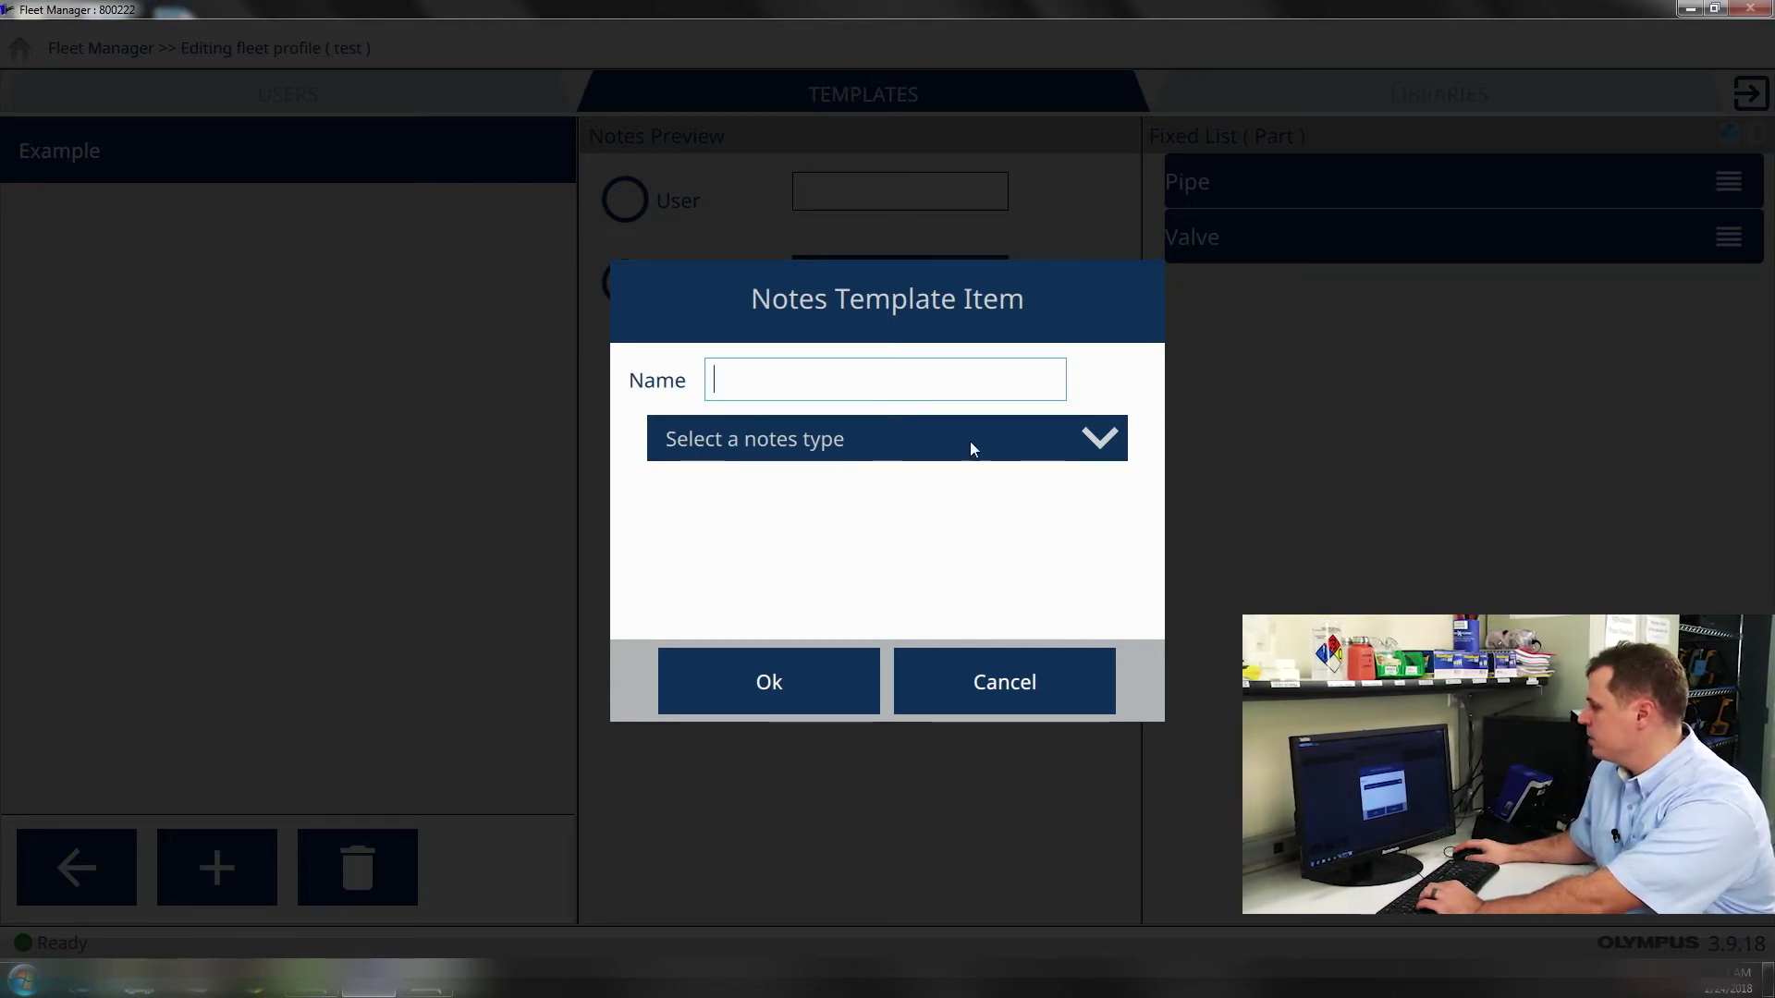
{"action": "left_click", "coordinate": [906, 446]}
Step: Add an Auto Increment field named Test with start value 1 and step 1
{"action": "left_click", "coordinate": [820, 555]}
{"action": "type", "text": "T"}
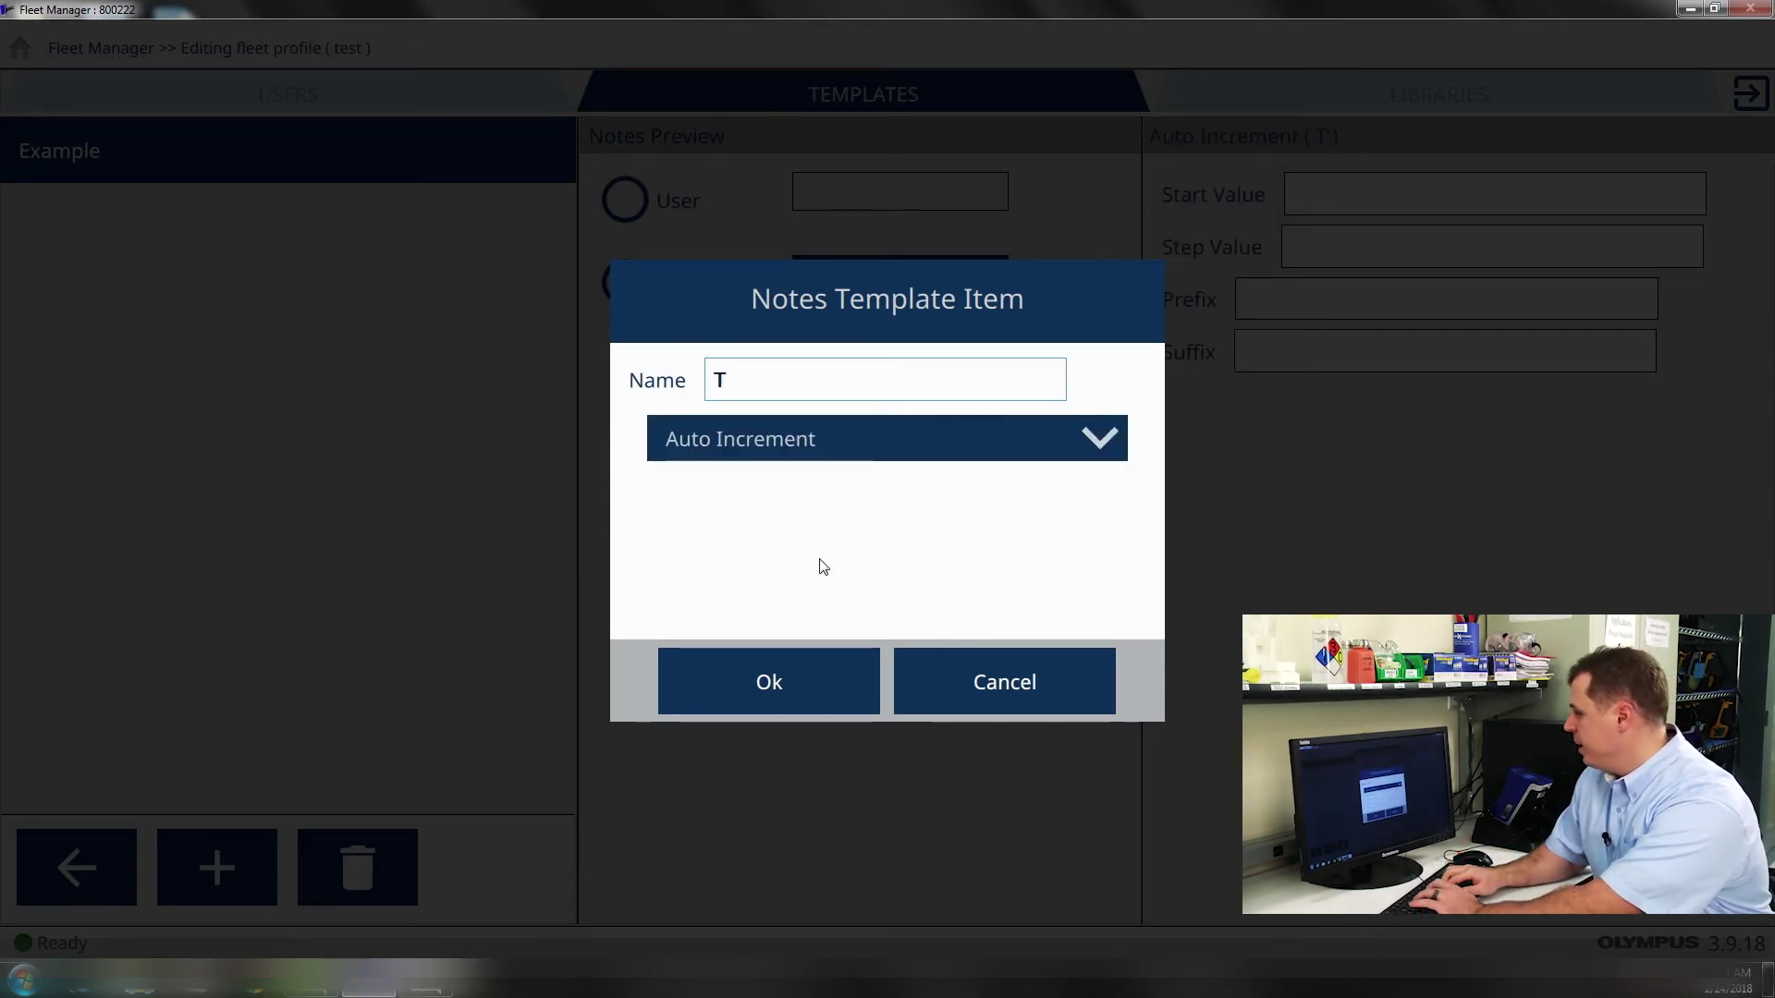
{"action": "type", "text": "est"}
{"action": "left_click", "coordinate": [810, 688]}
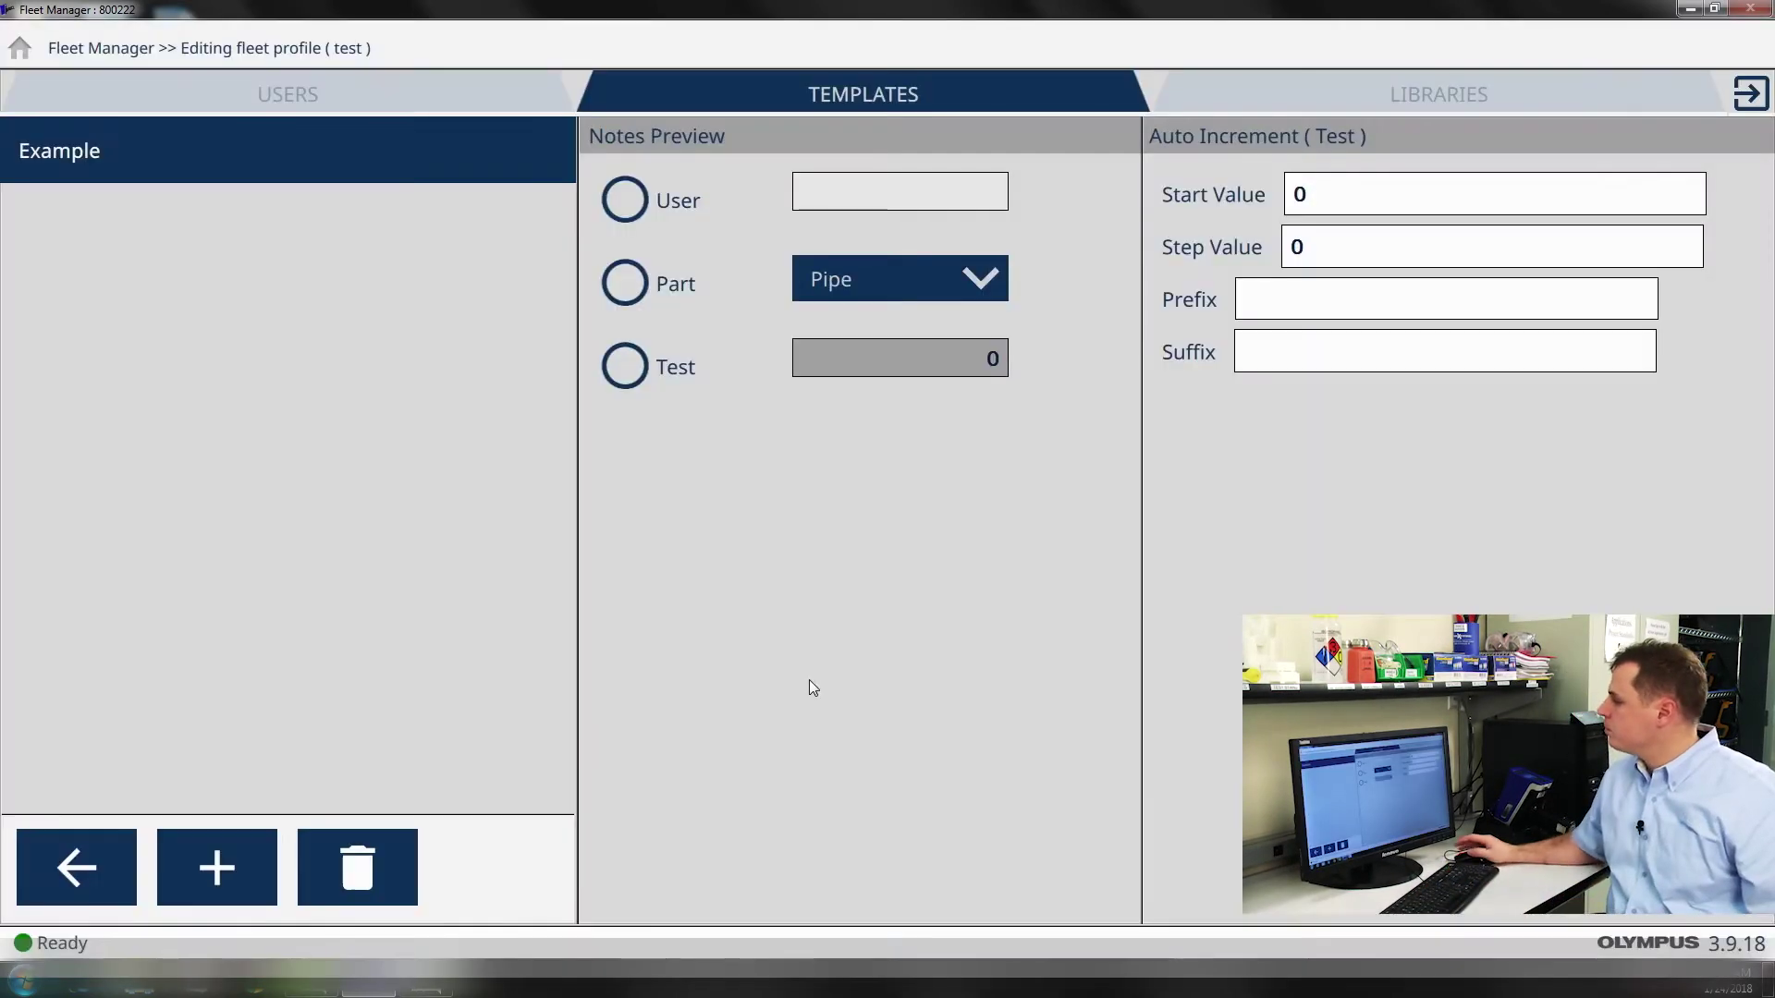
{"action": "left_click", "coordinate": [1319, 195]}
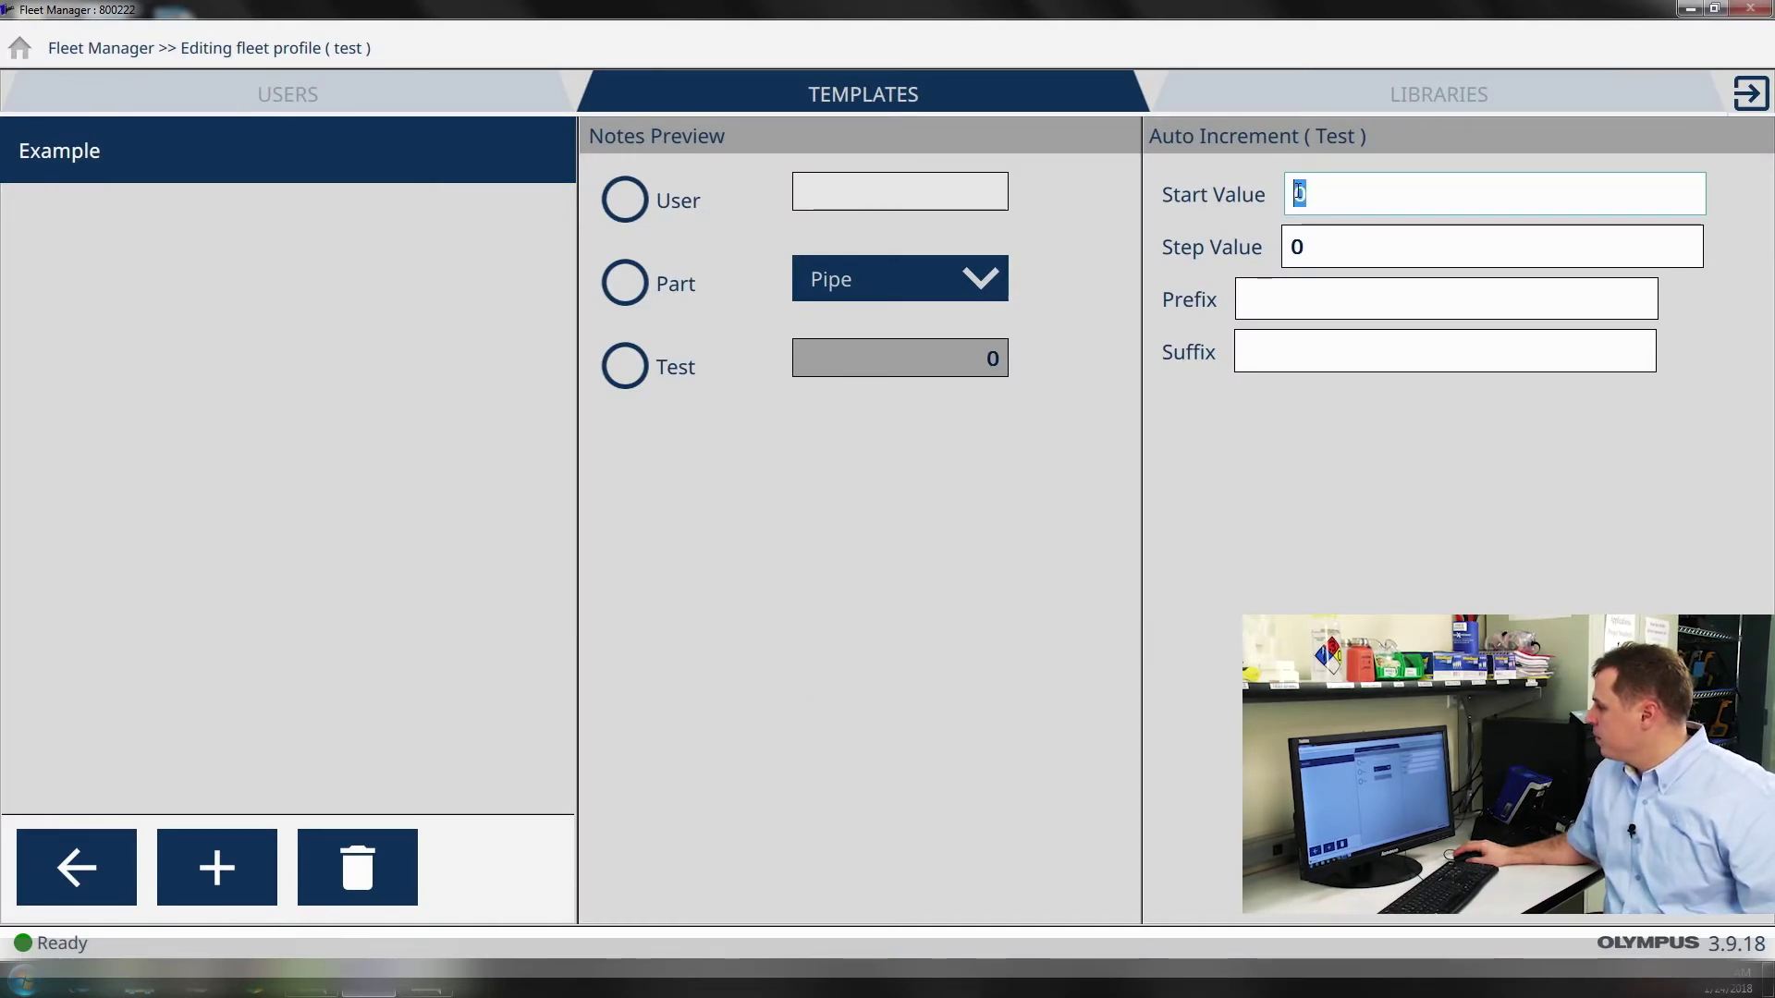
{"action": "type", "text": "1"}
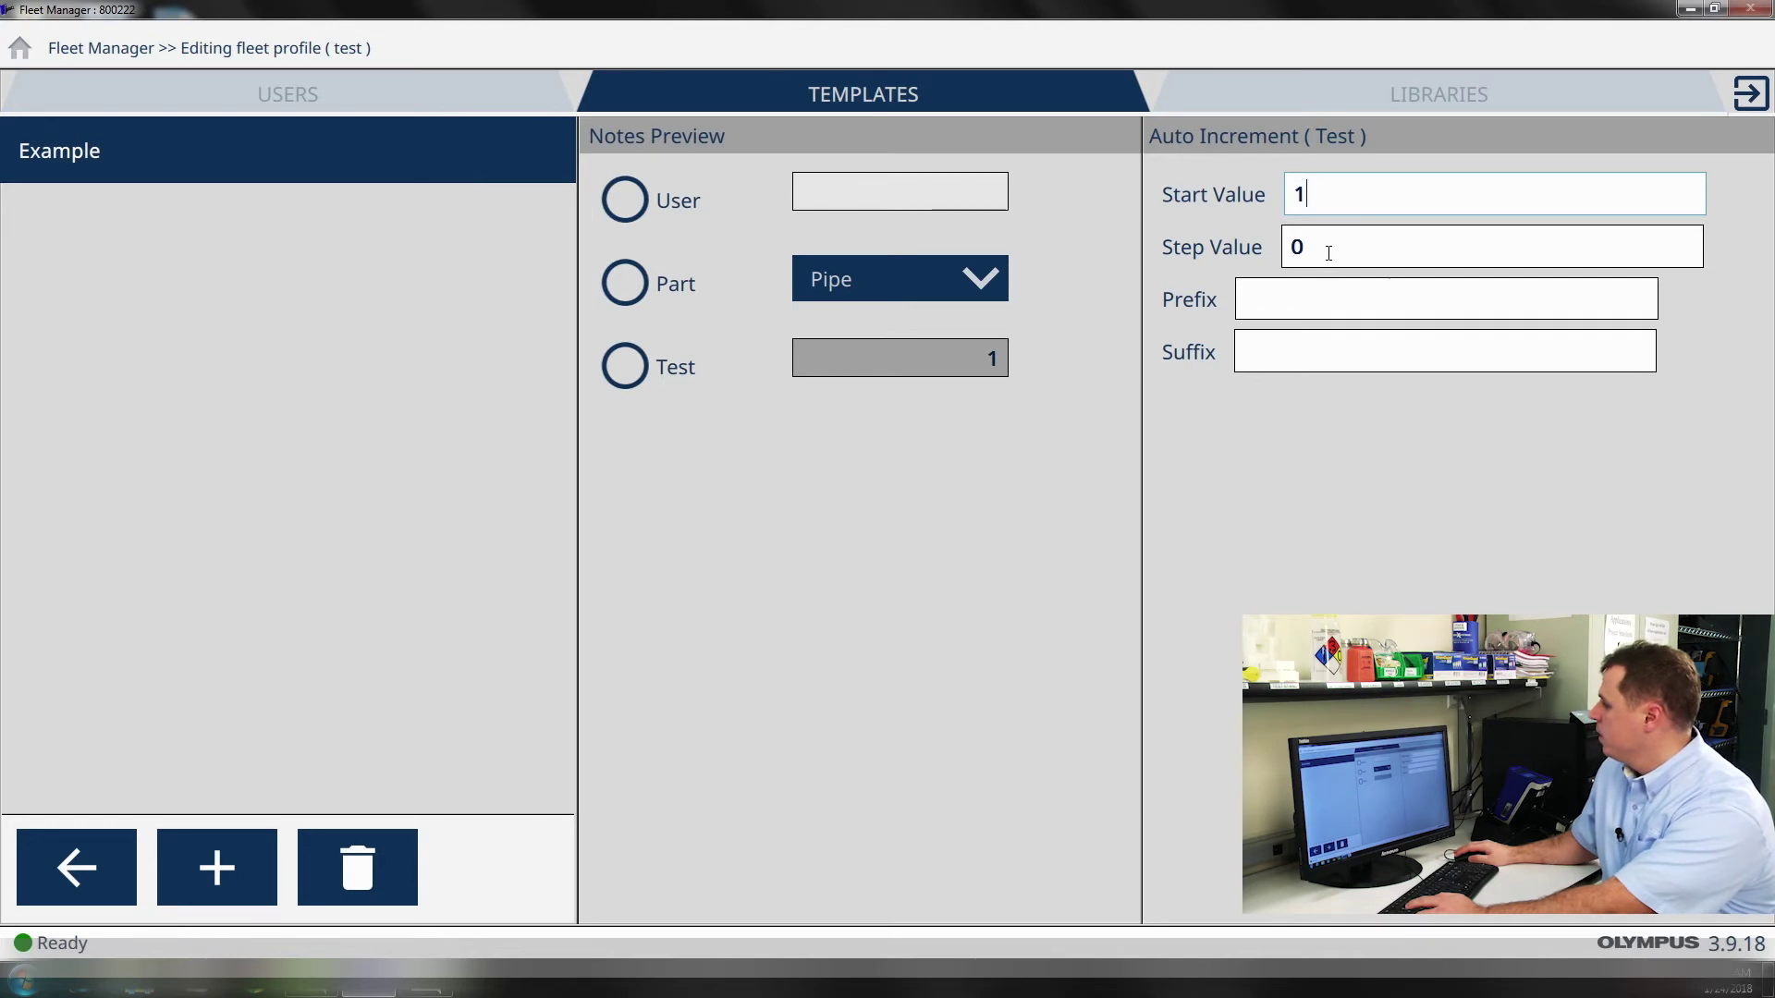
{"action": "left_click", "coordinate": [1313, 247]}
{"action": "type", "text": "1"}
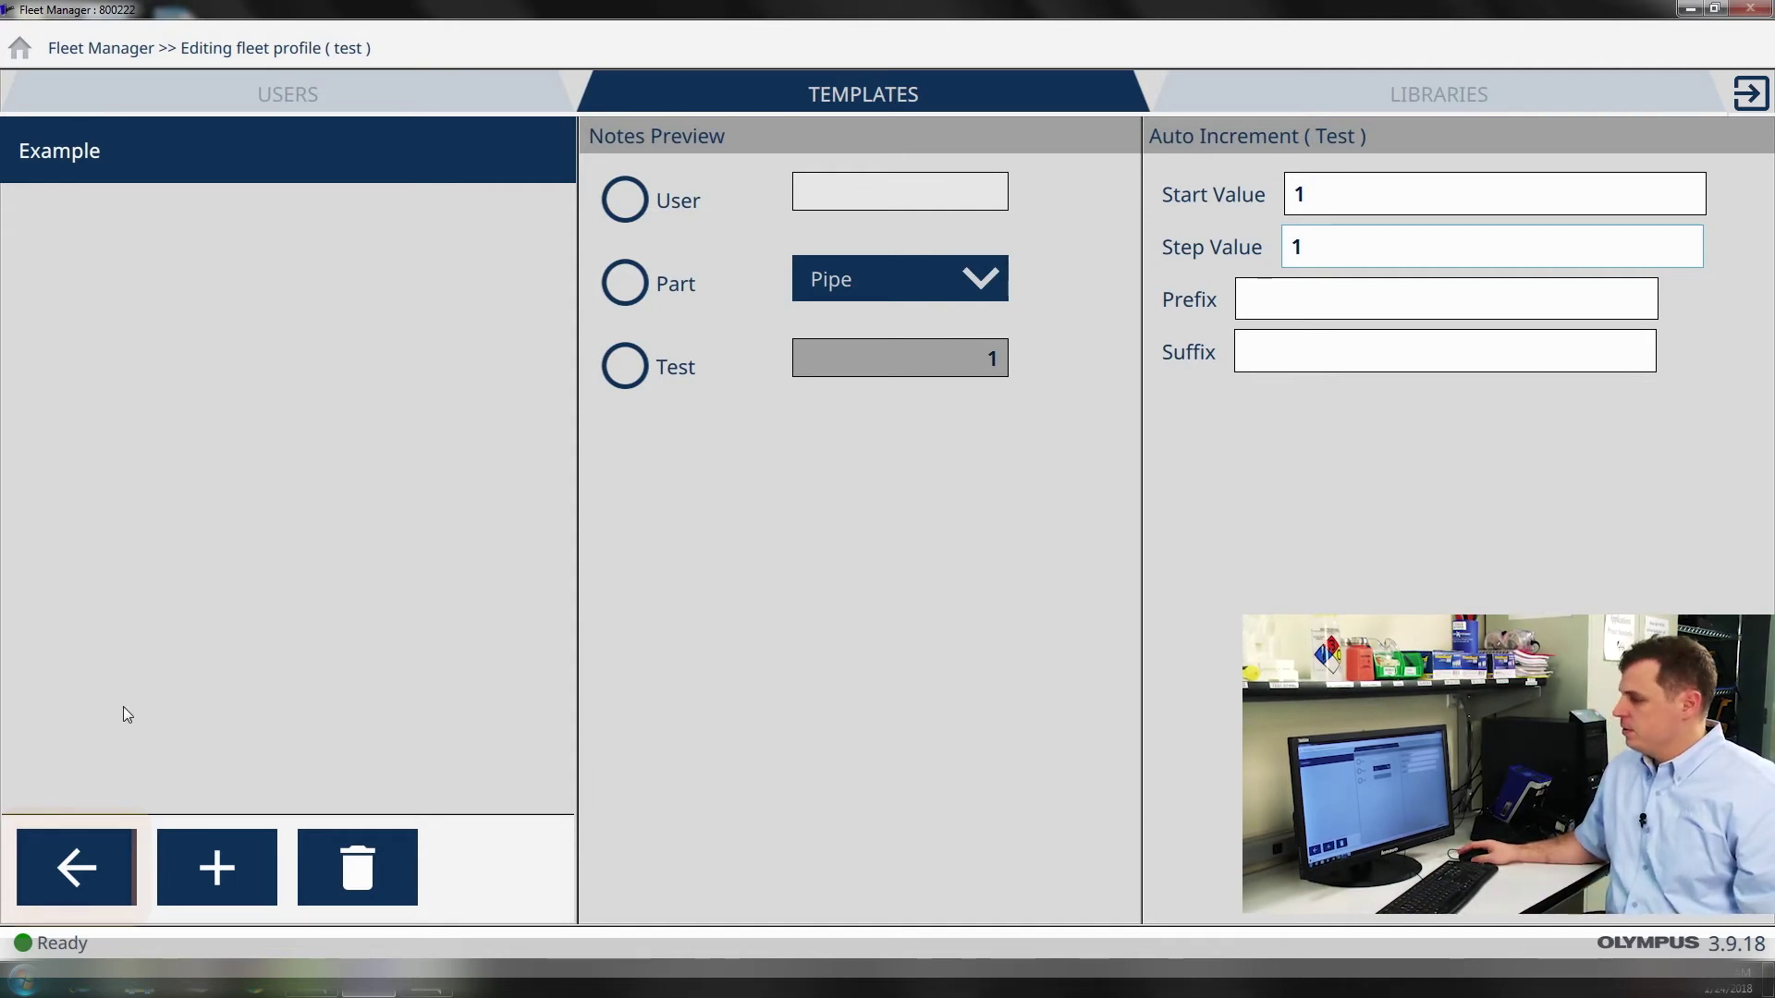
{"action": "left_click", "coordinate": [74, 875]}
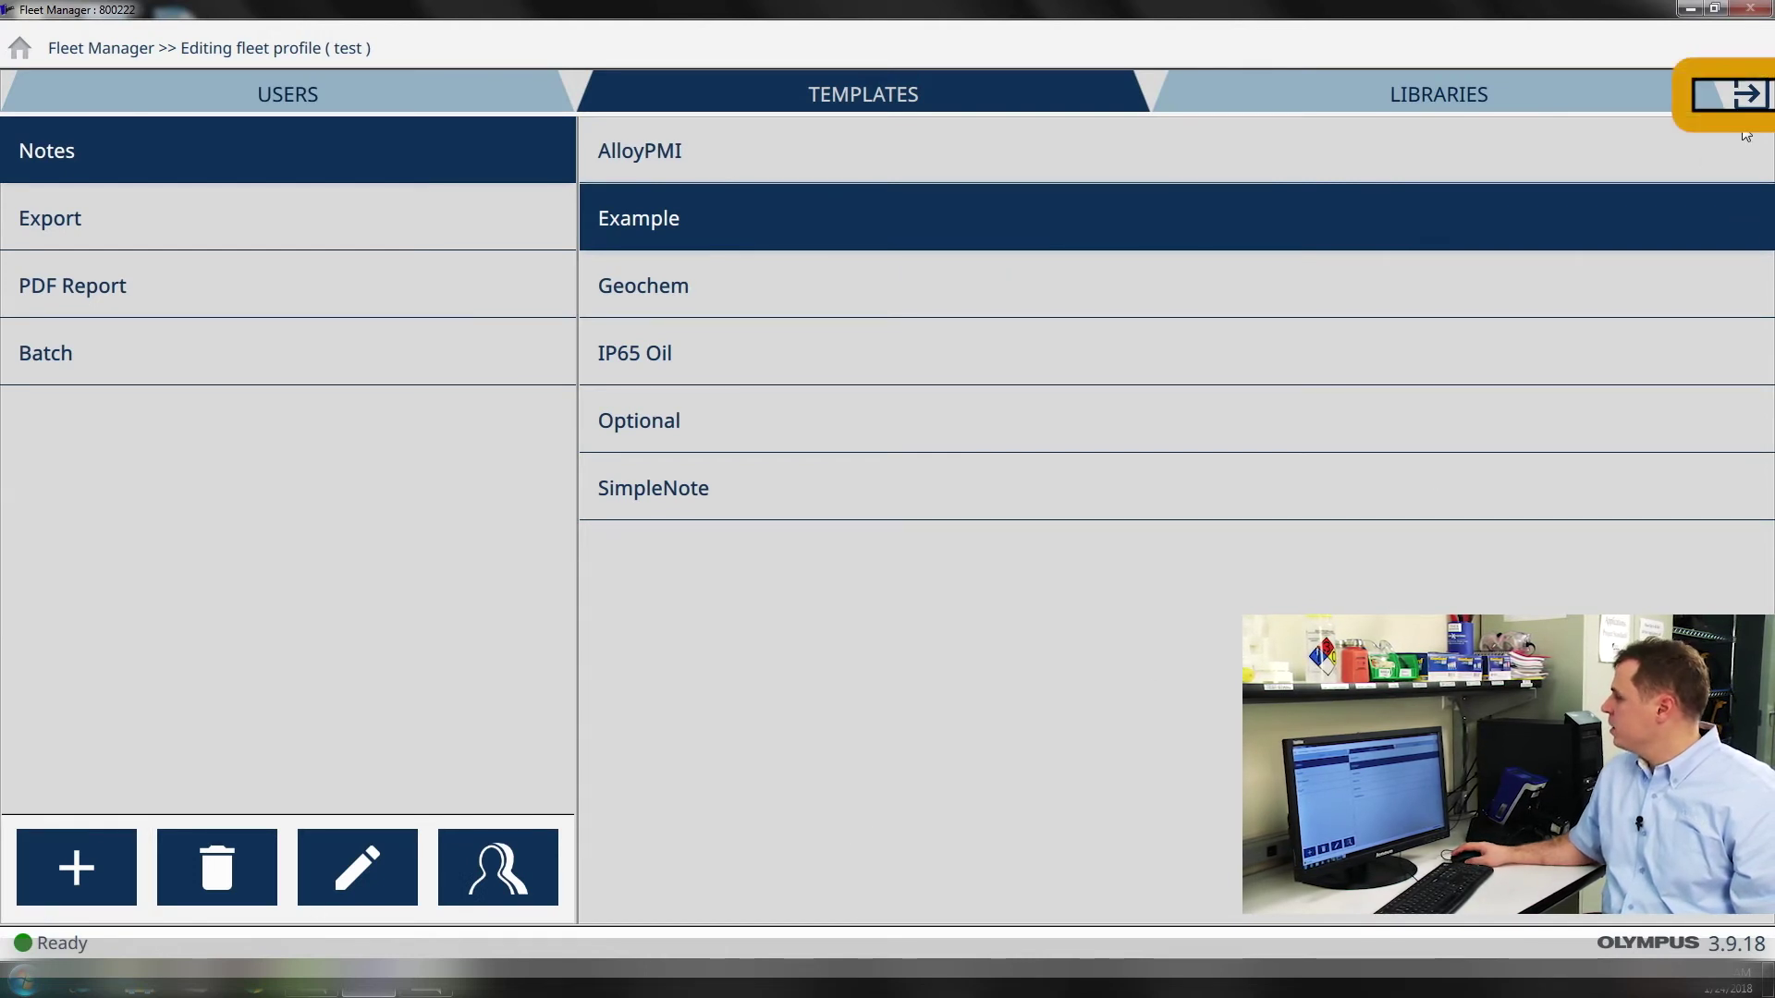
Step: Send the test fleet profile to the connected Vanta analyzer and confirm the deployment
{"action": "left_click", "coordinate": [1747, 95]}
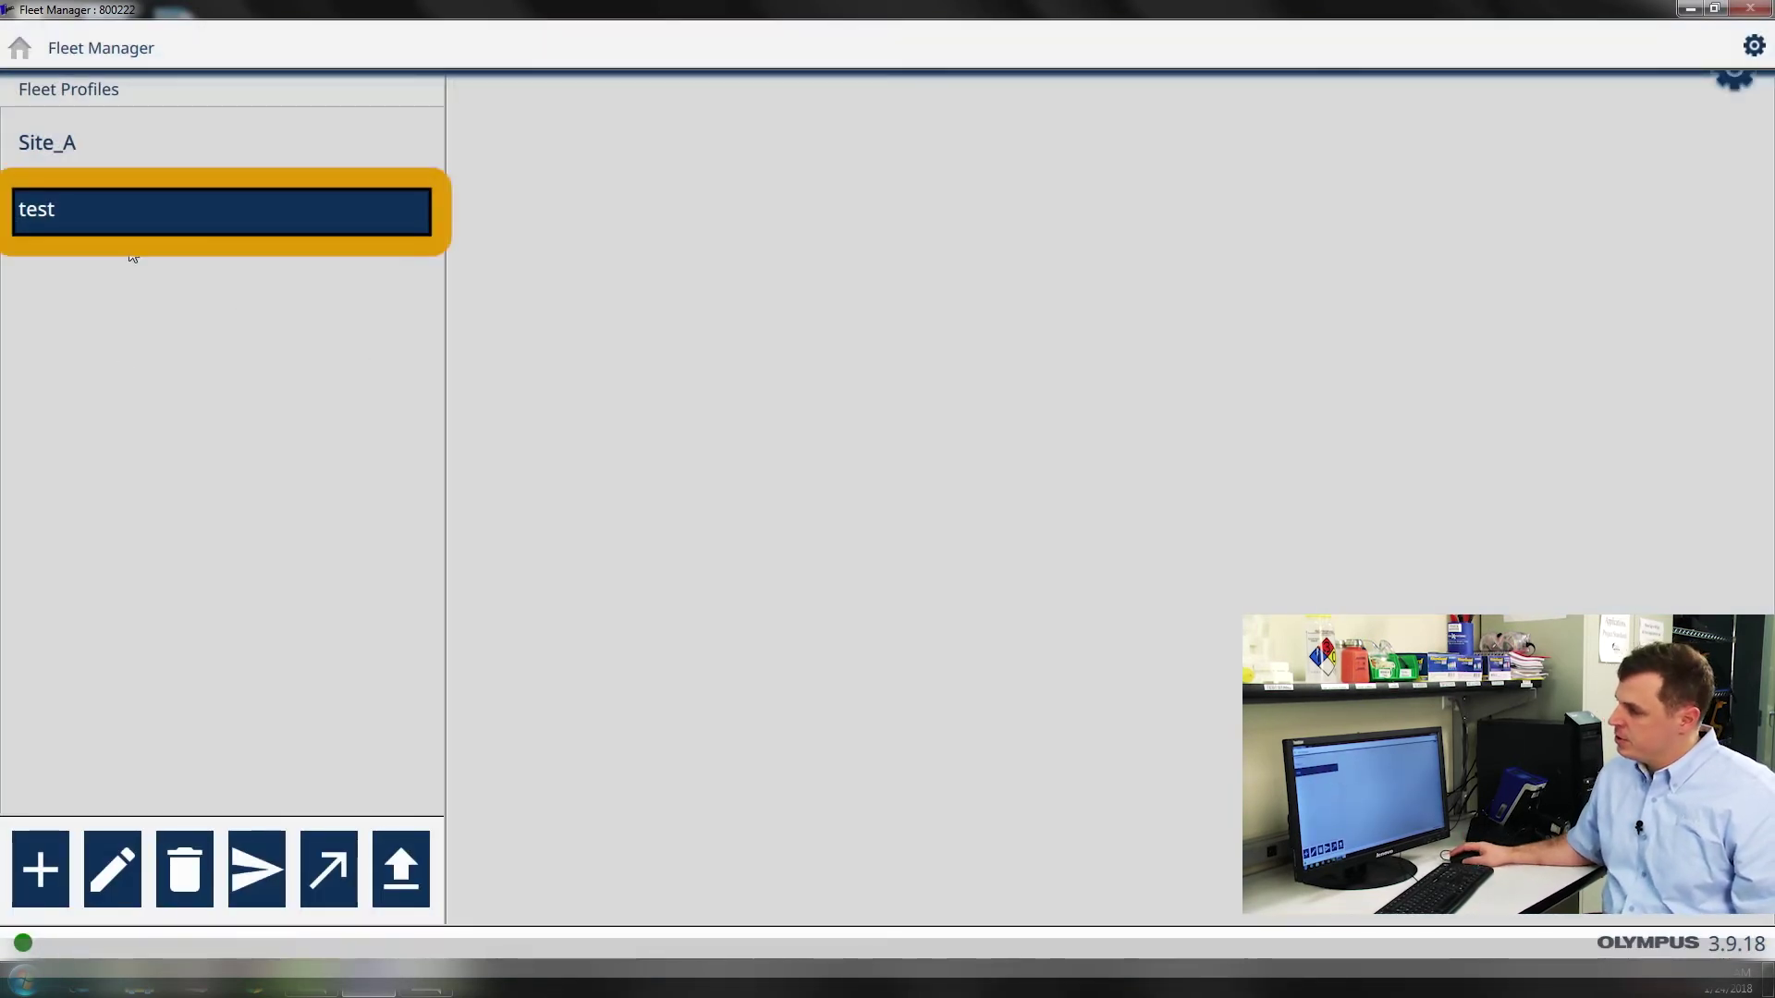
{"action": "left_click", "coordinate": [135, 210]}
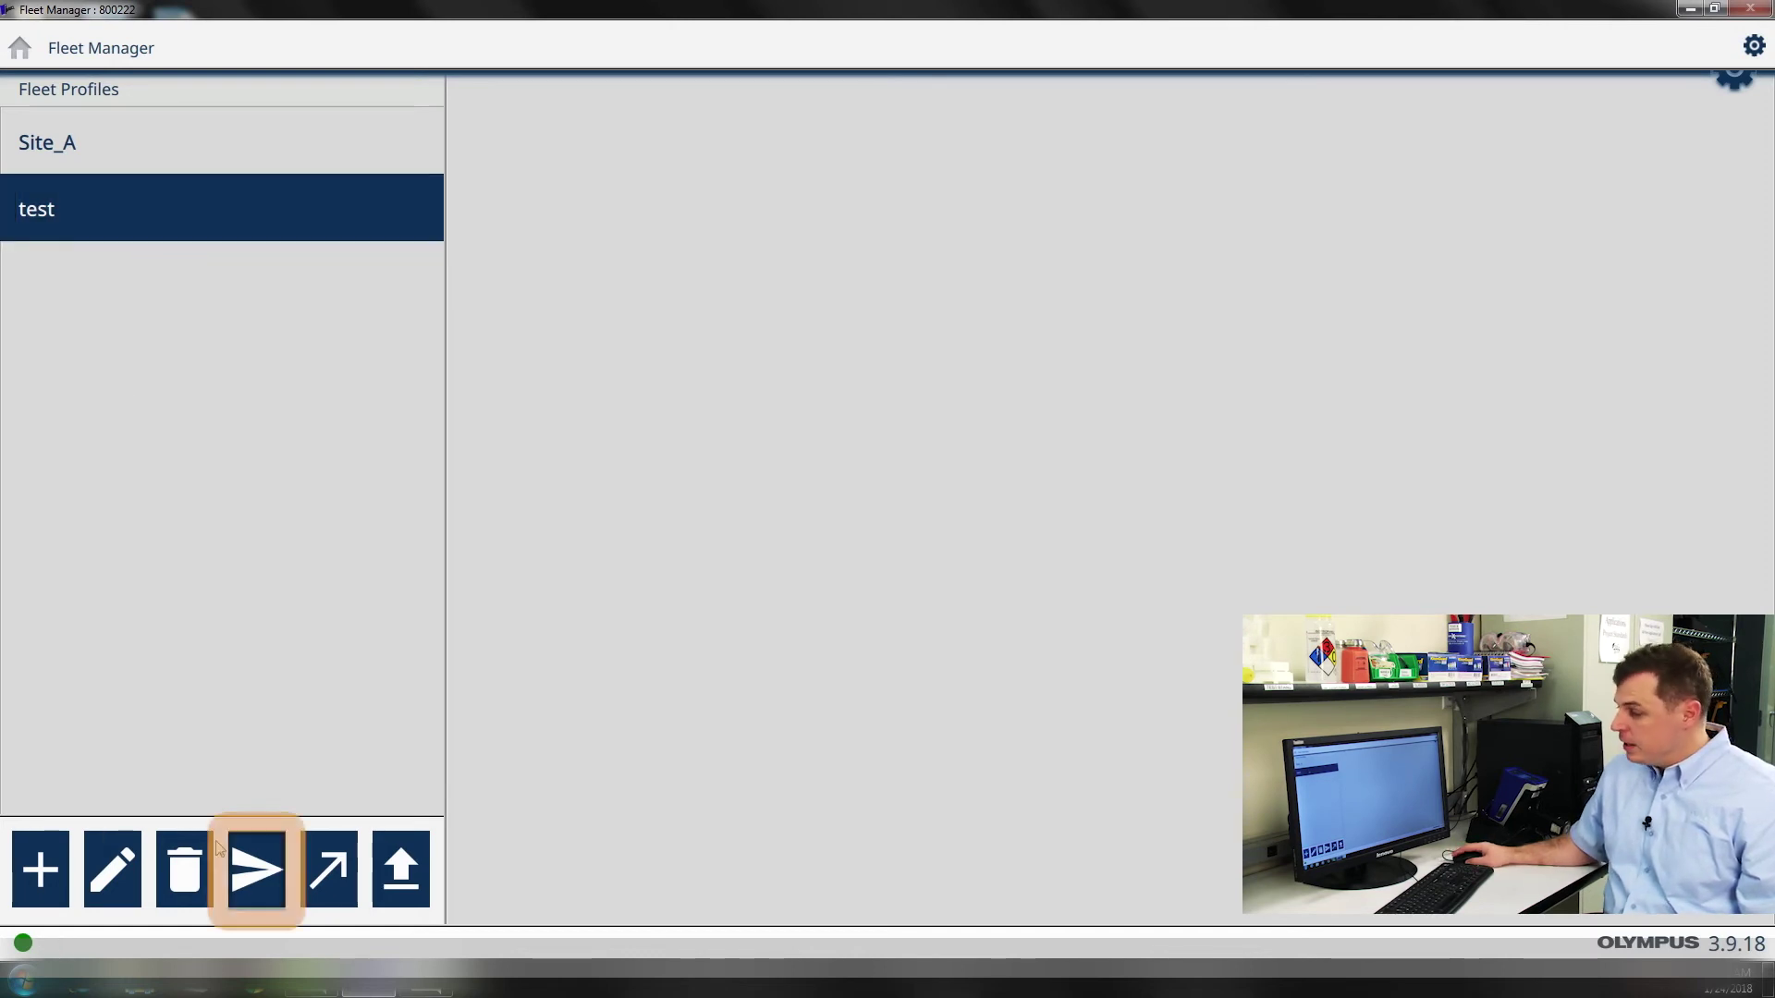
{"action": "left_click", "coordinate": [244, 879]}
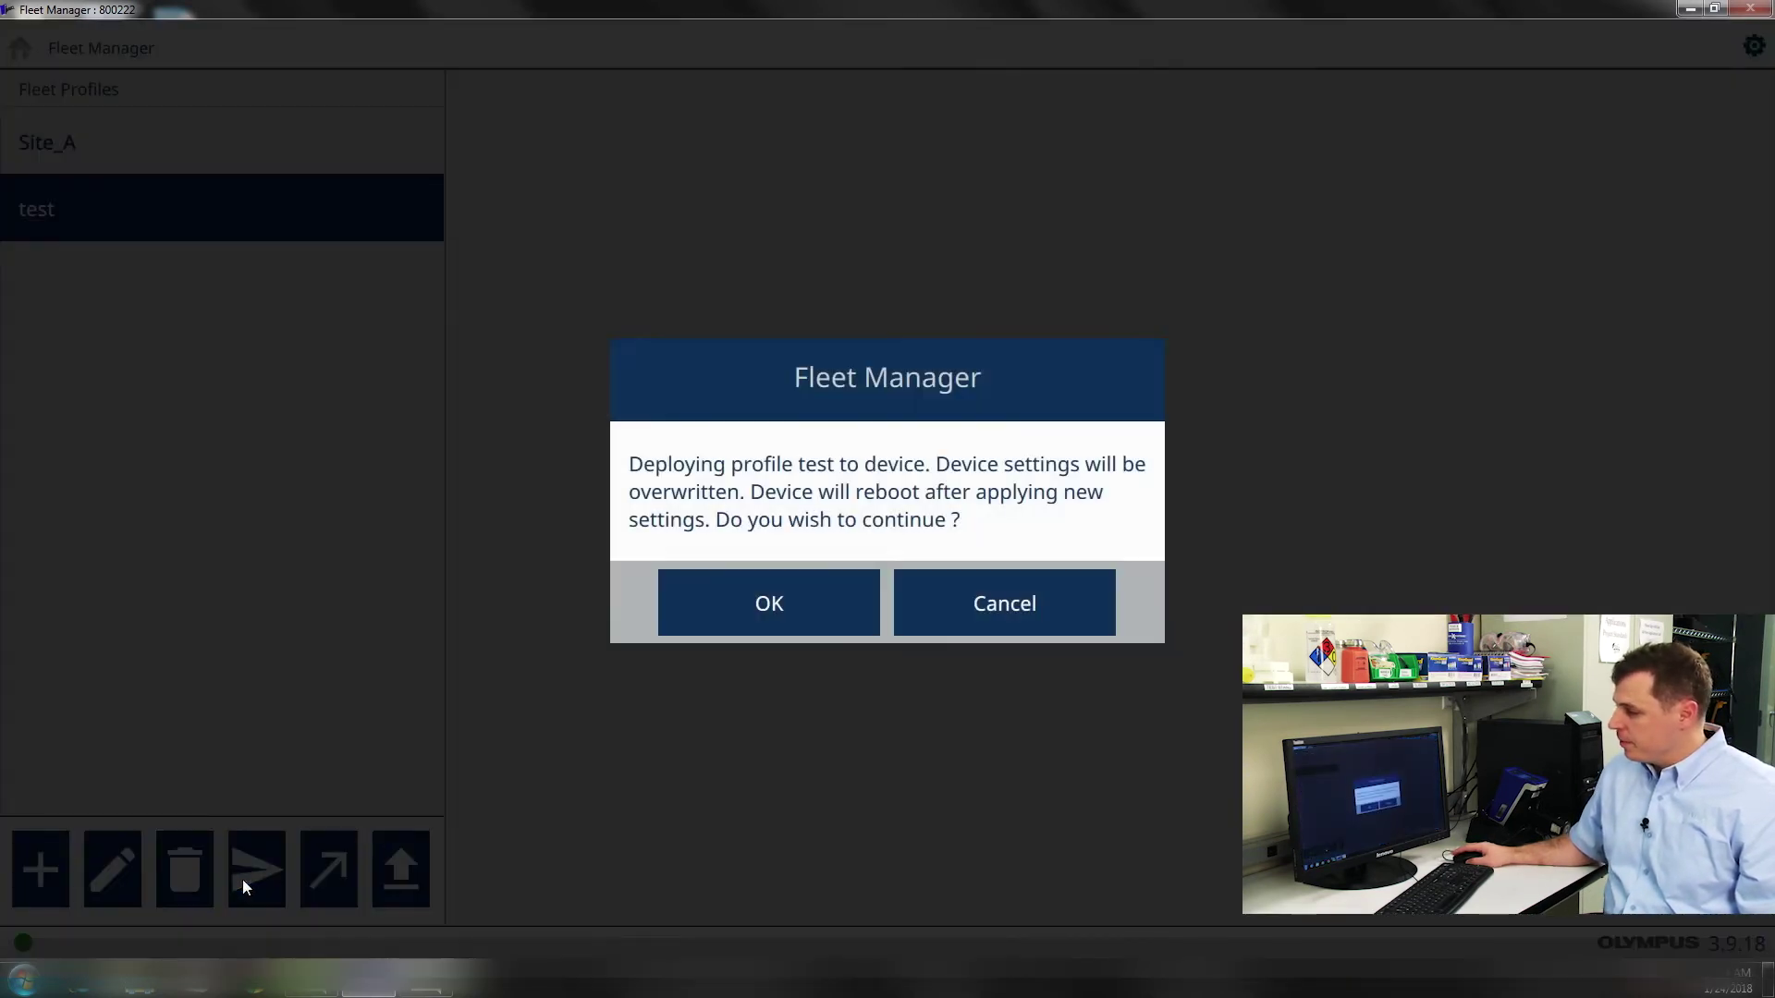
{"action": "left_click", "coordinate": [729, 607]}
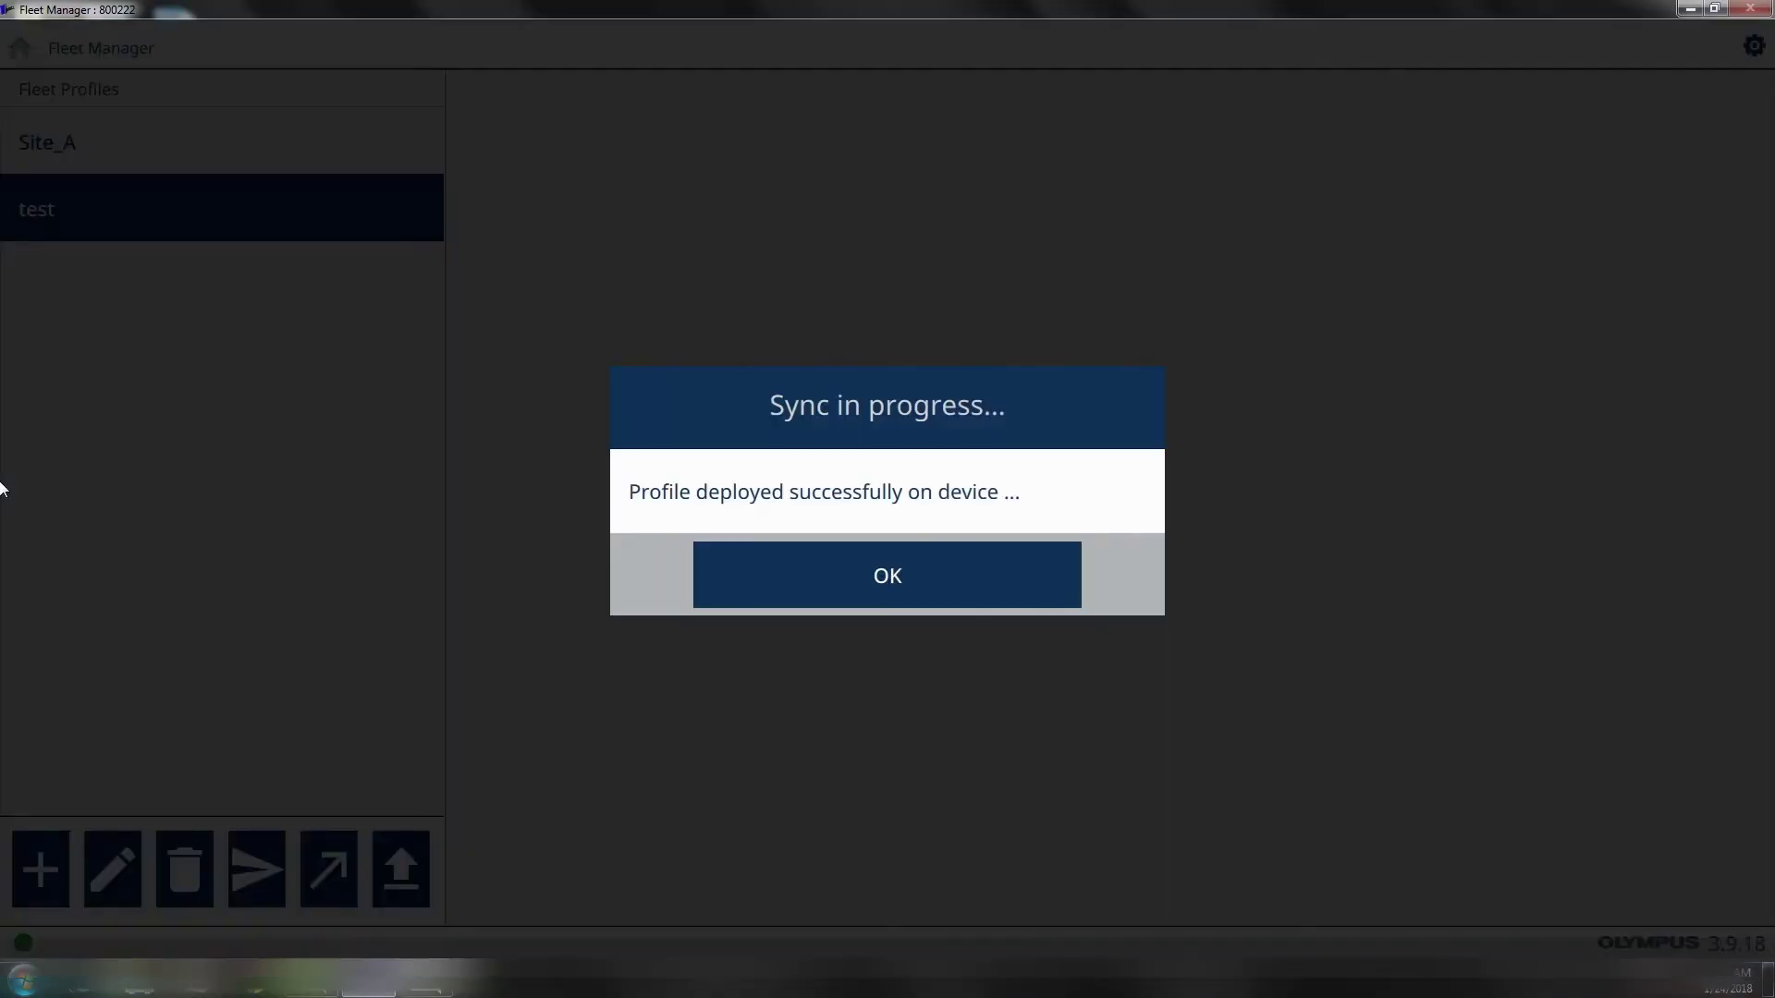